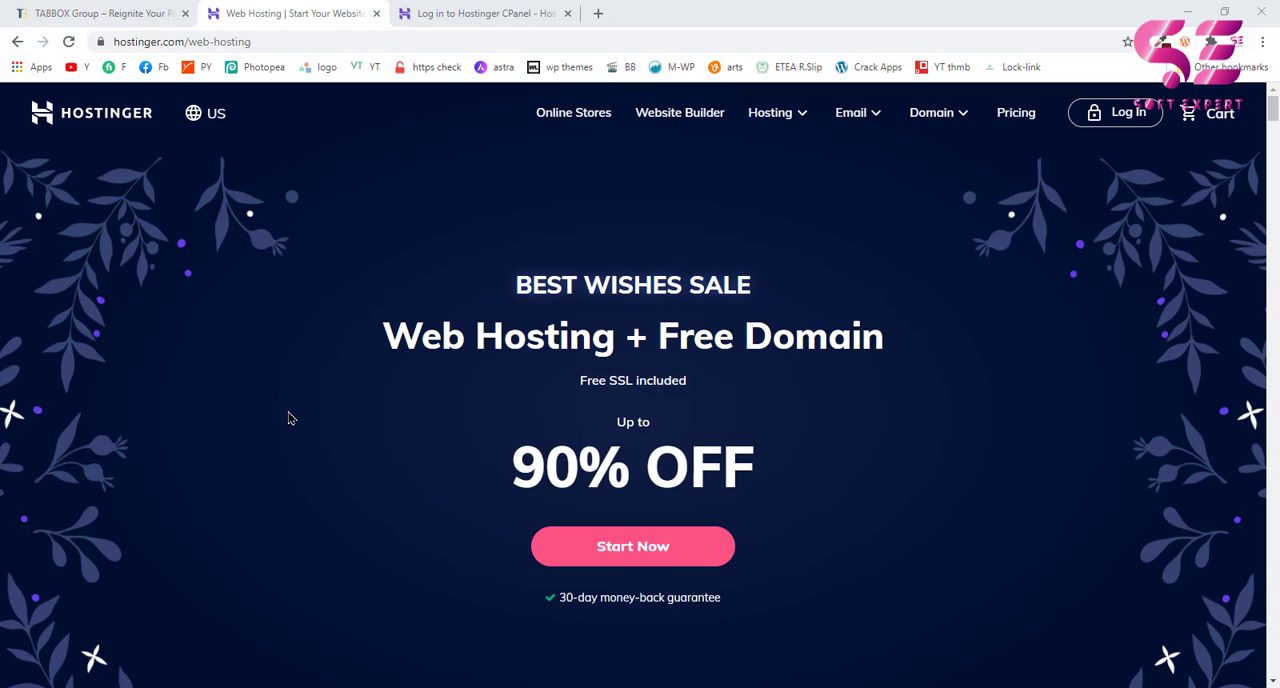
# Review the shared hosting plans and the plan comparison table on the Hostinger web hosting page.
pyautogui.moveTo(1273, 114); pyautogui.dragTo(1273, 149)
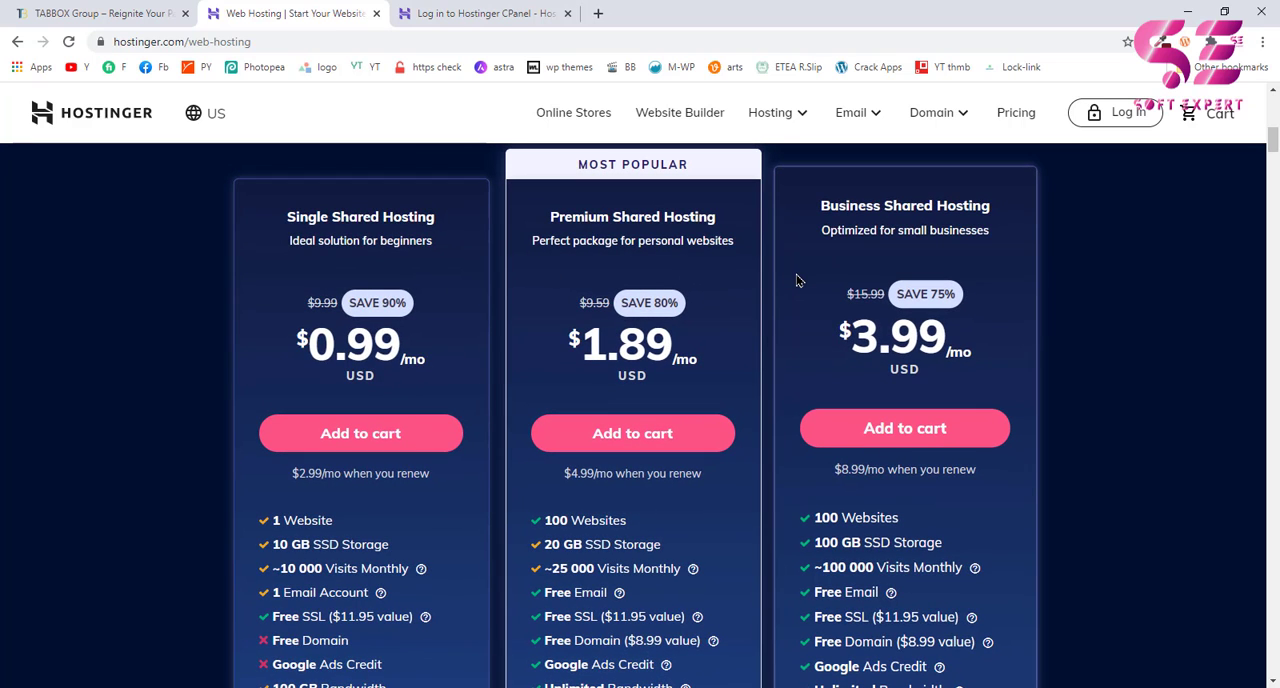
pyautogui.scroll(-5, 1094, 352)
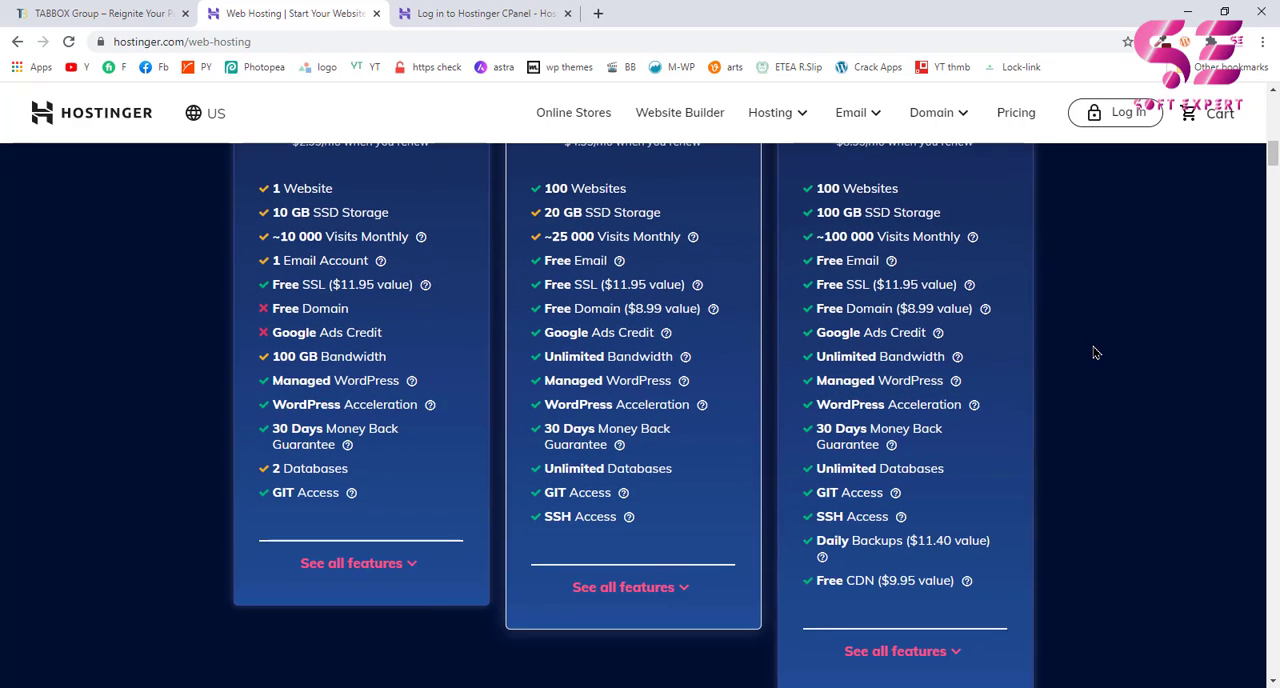
pyautogui.scroll(-5, 1094, 352)
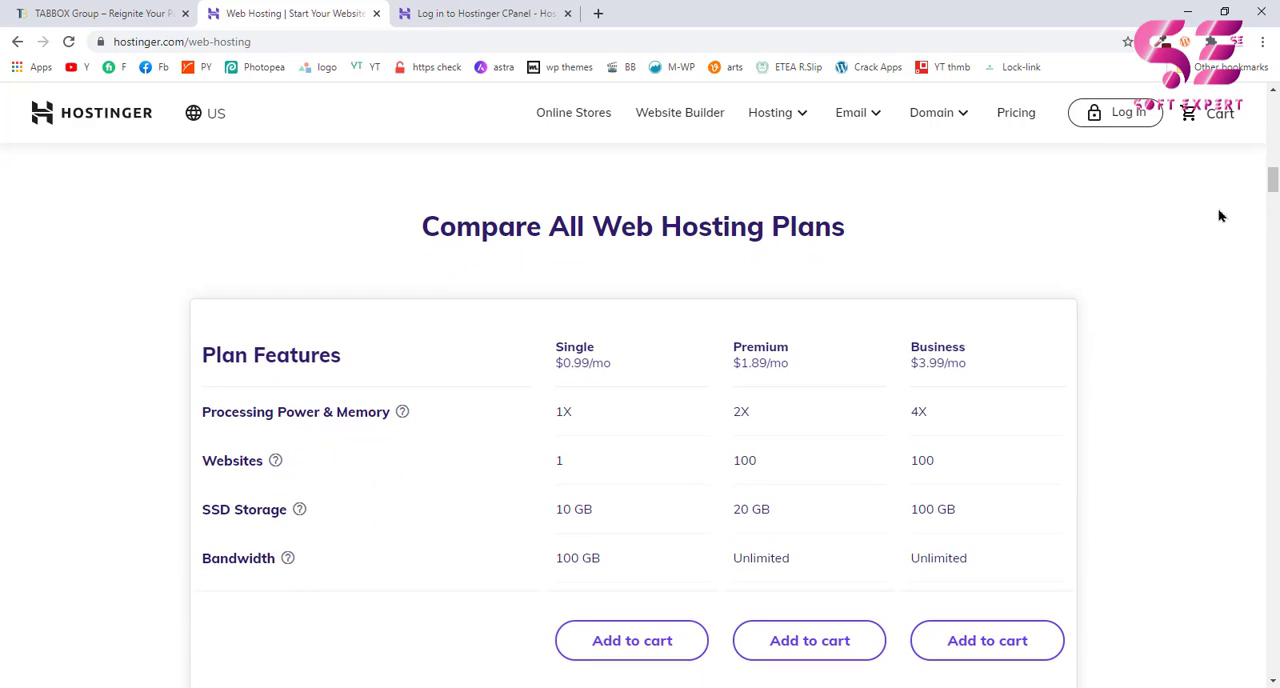
pyautogui.moveTo(1274, 190); pyautogui.dragTo(1274, 100)
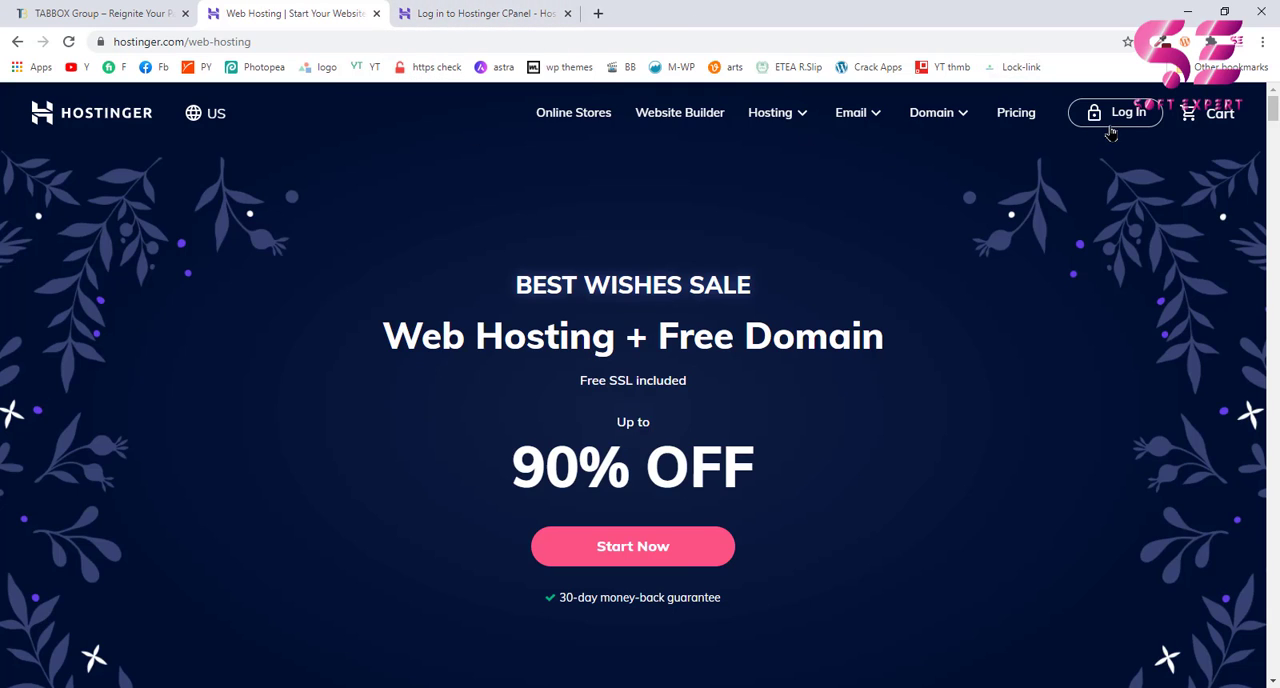
# Log in to the Hostinger account with the saved email address and password.
pyautogui.click(530, 13)
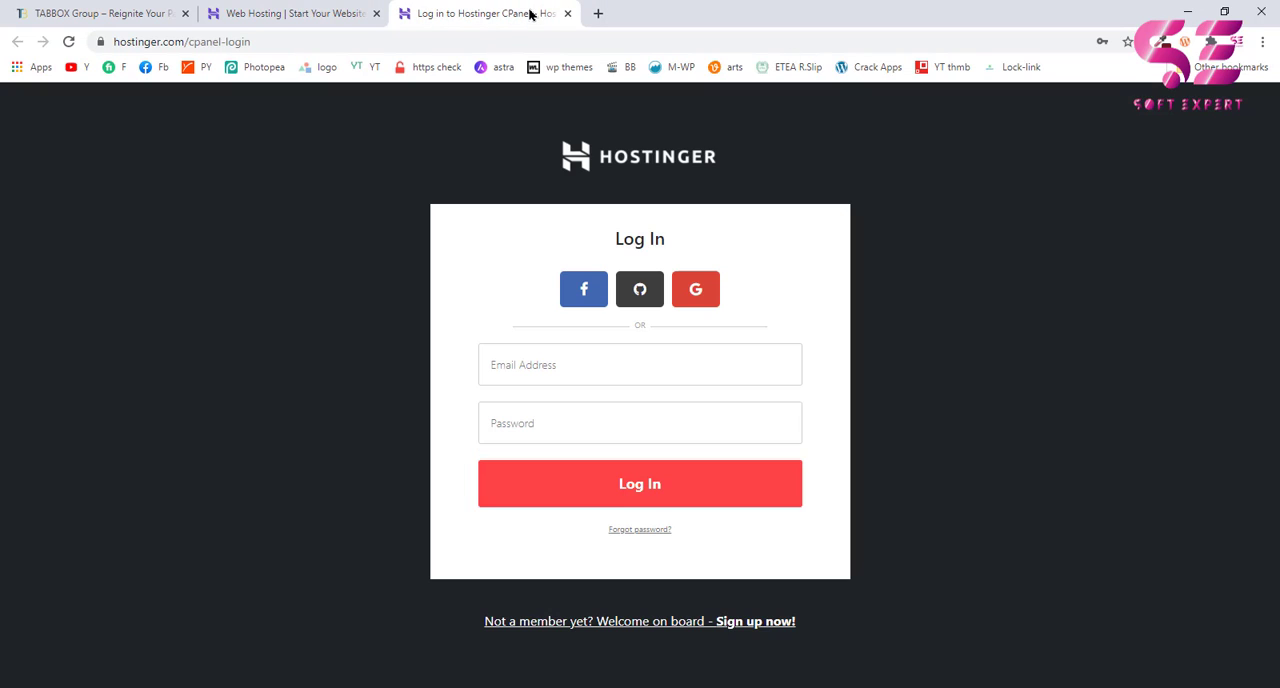
pyautogui.click(507, 361)
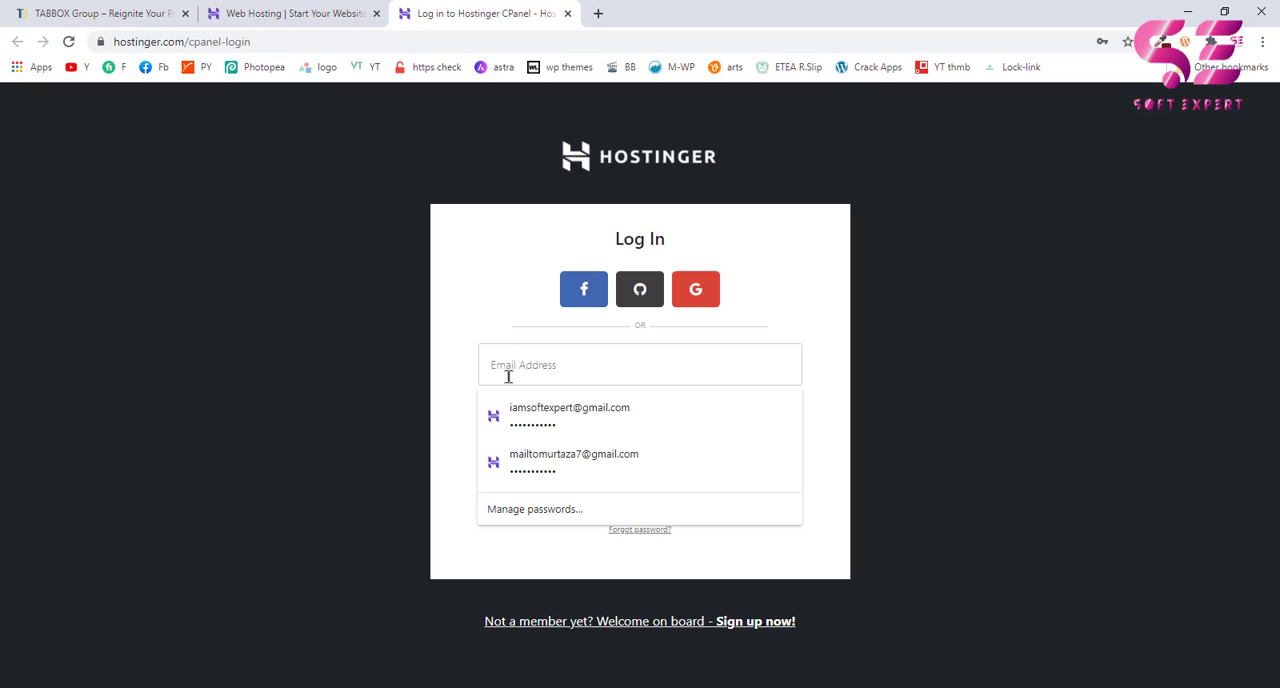
pyautogui.click(537, 420)
pyautogui.click(555, 500)
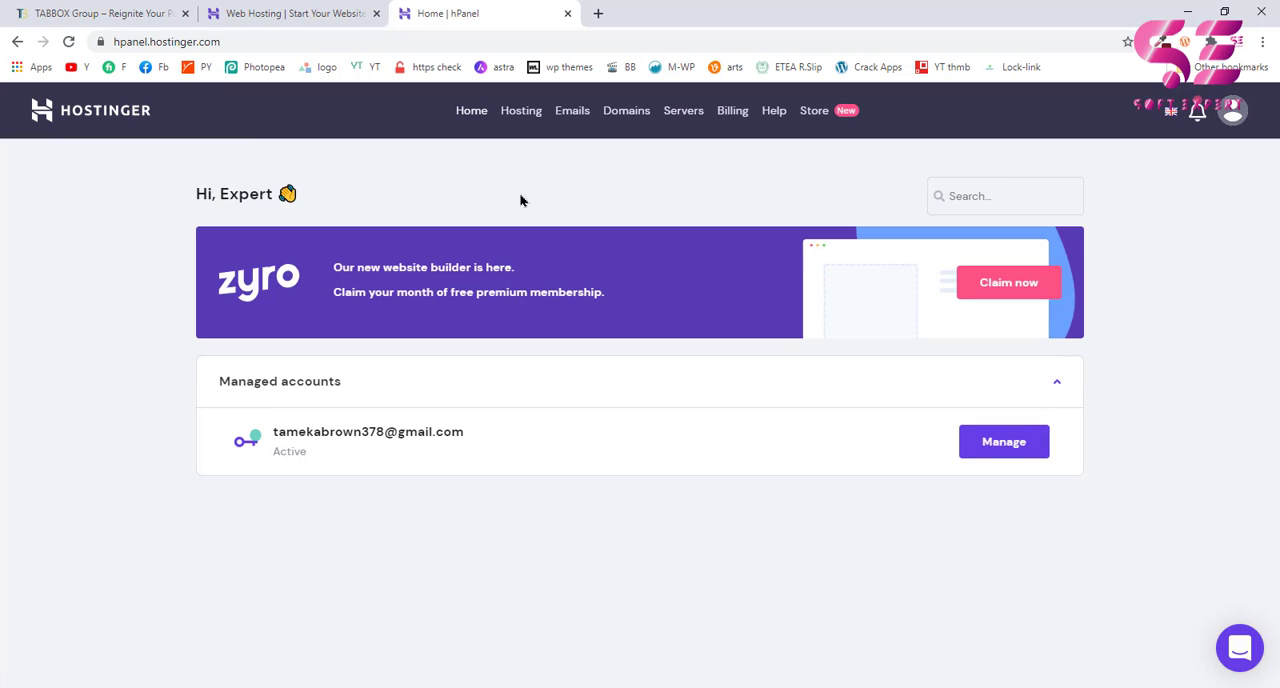
# Open the managed client account and its hosting management page for thetabboxgroup.com, and look over the available tools.
pyautogui.click(1004, 458)
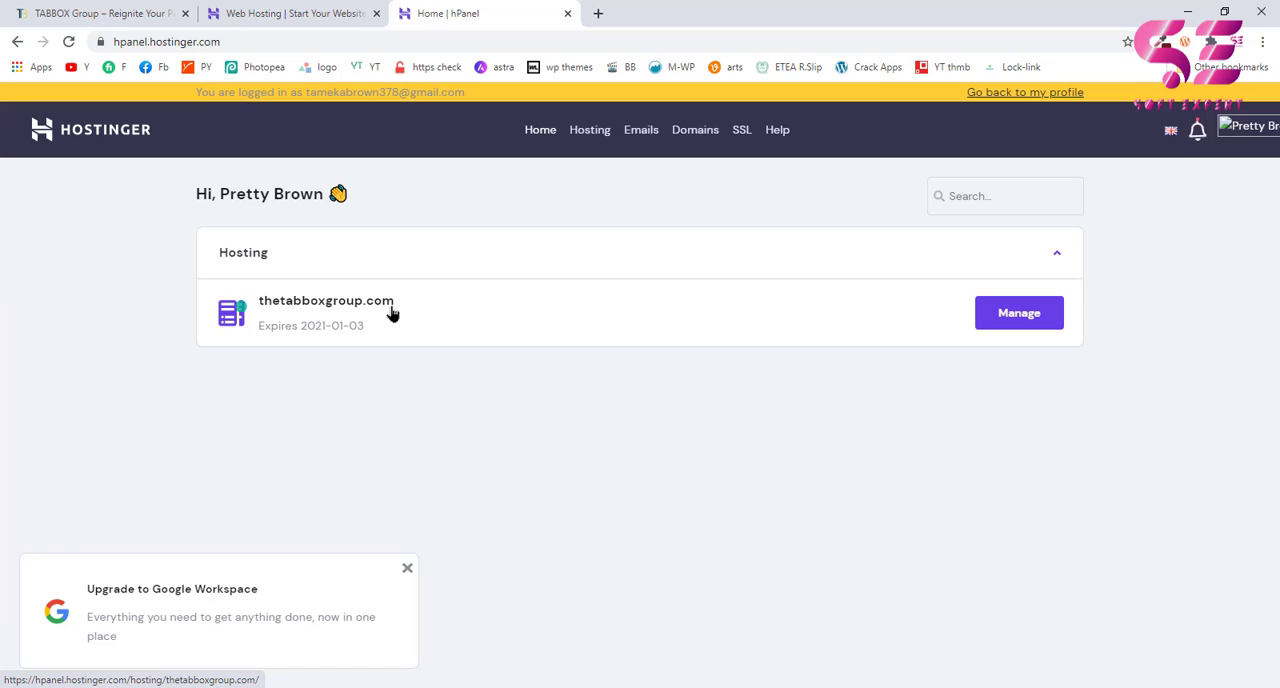
pyautogui.click(991, 329)
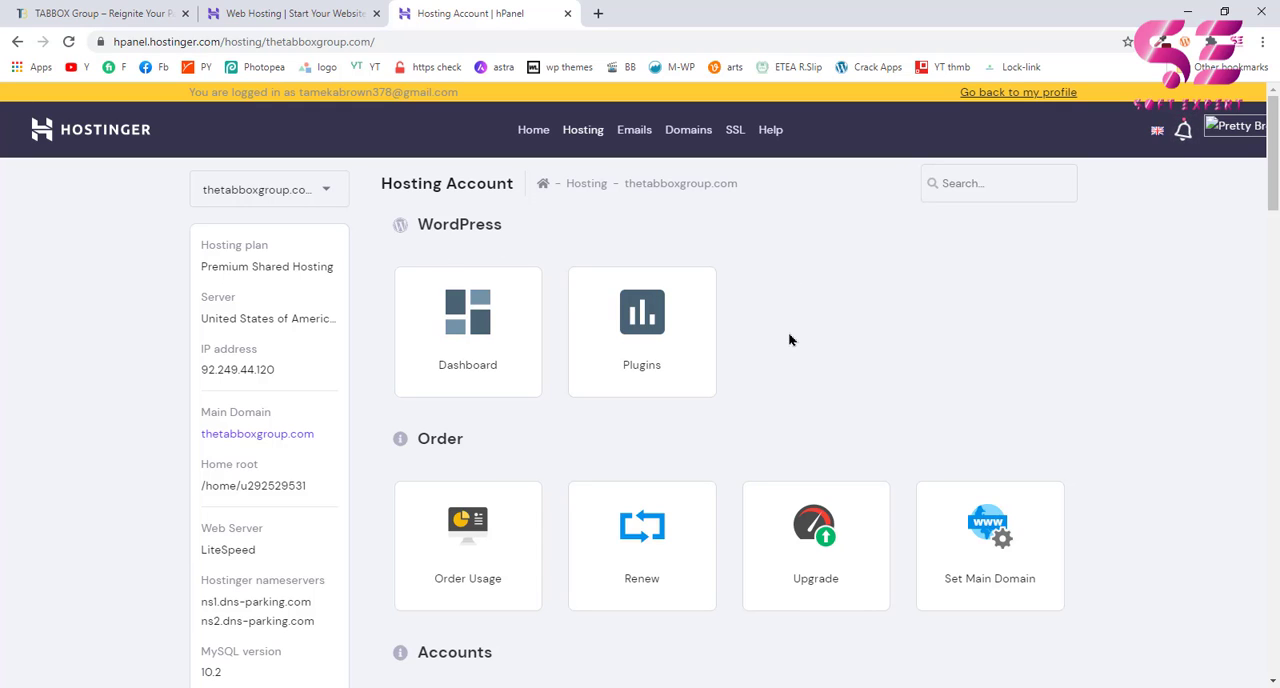
pyautogui.scroll(-1, 788, 340)
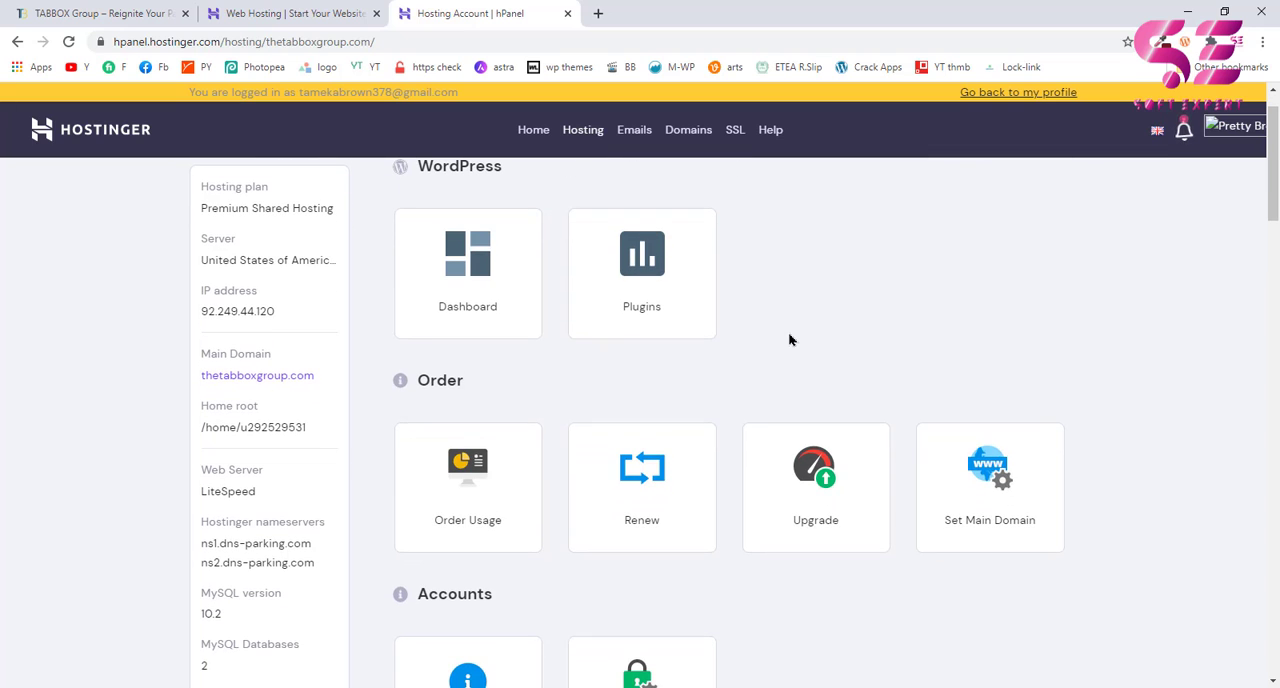
pyautogui.scroll(-5, 924, 365)
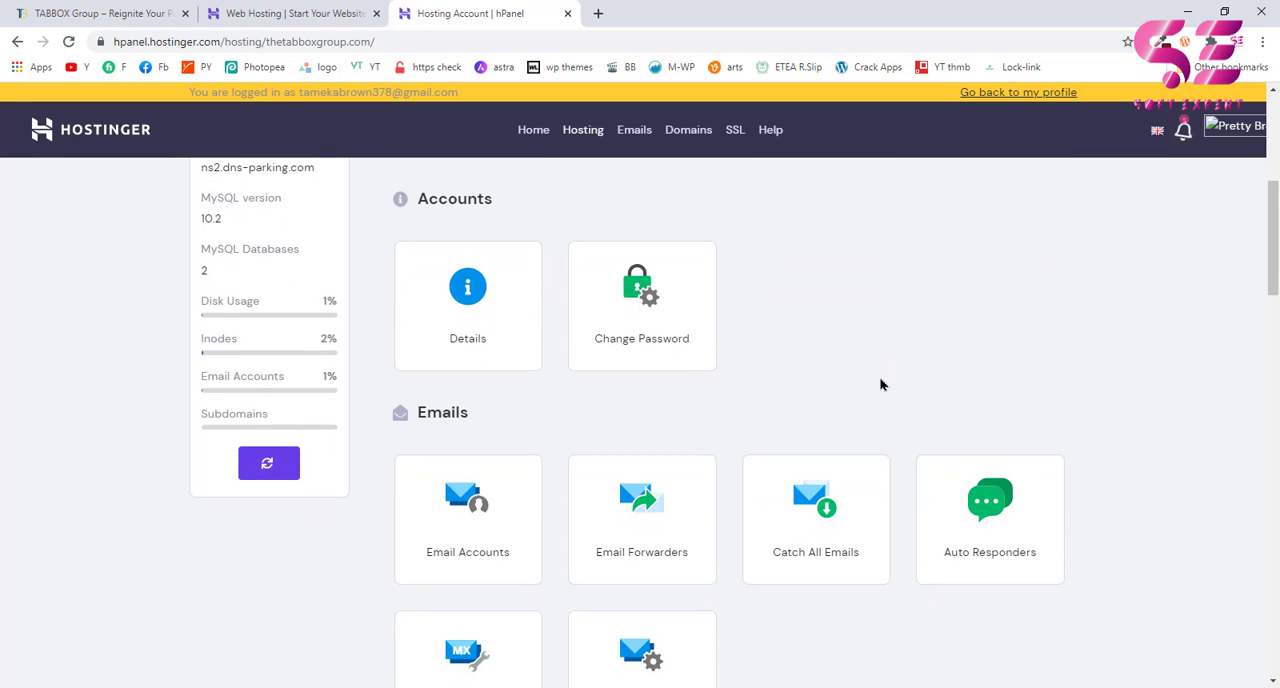
pyautogui.scroll(5, 880, 382)
# View the live thetabboxgroup.com homepage and return to the hosting account page.
pyautogui.click(130, 12)
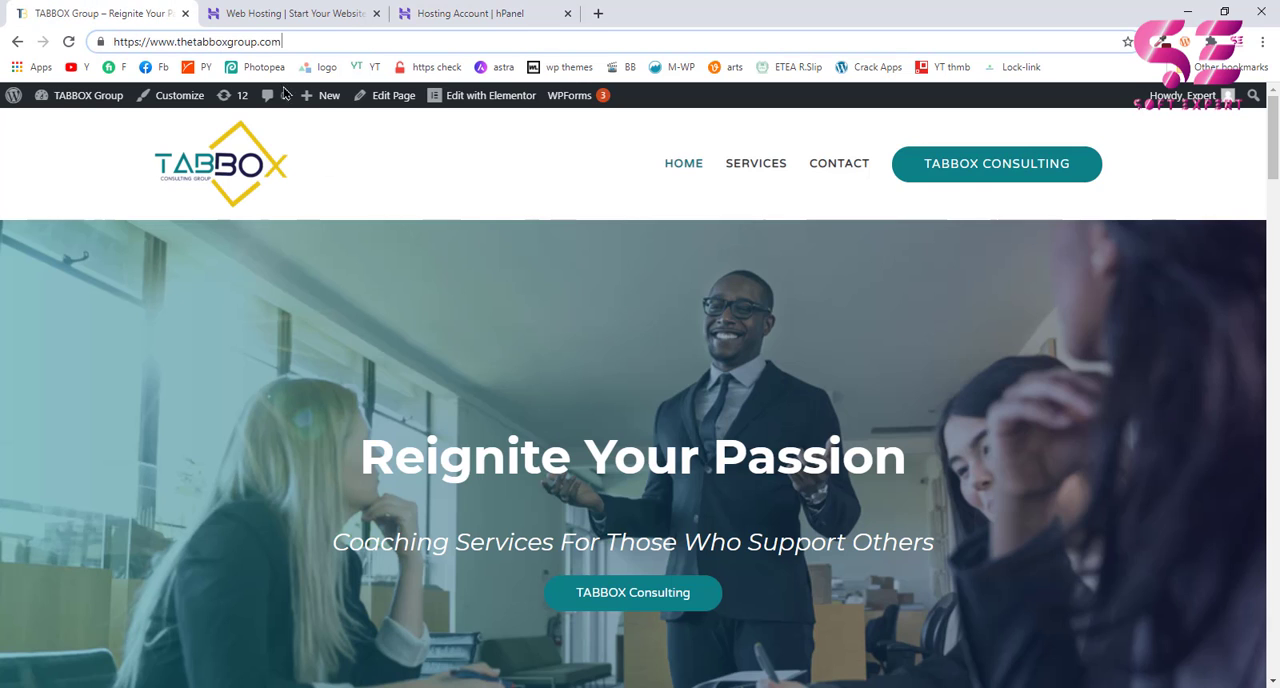
pyautogui.scroll(-5, 386, 323)
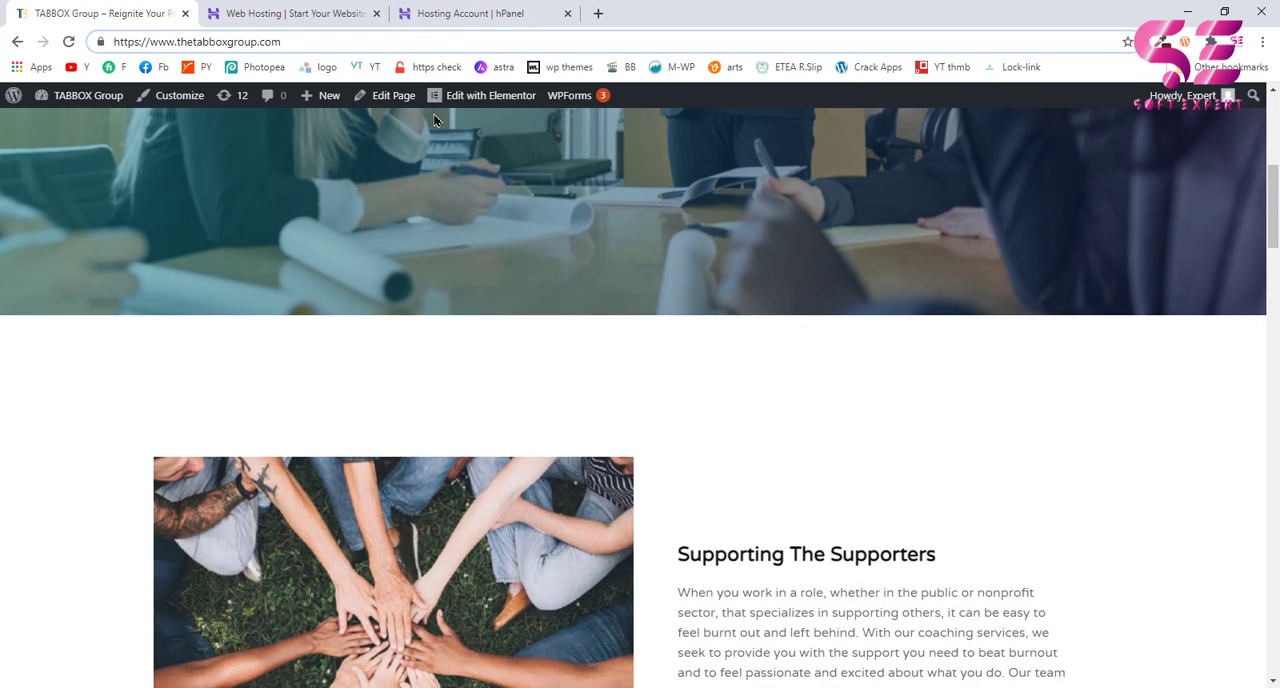
pyautogui.click(470, 12)
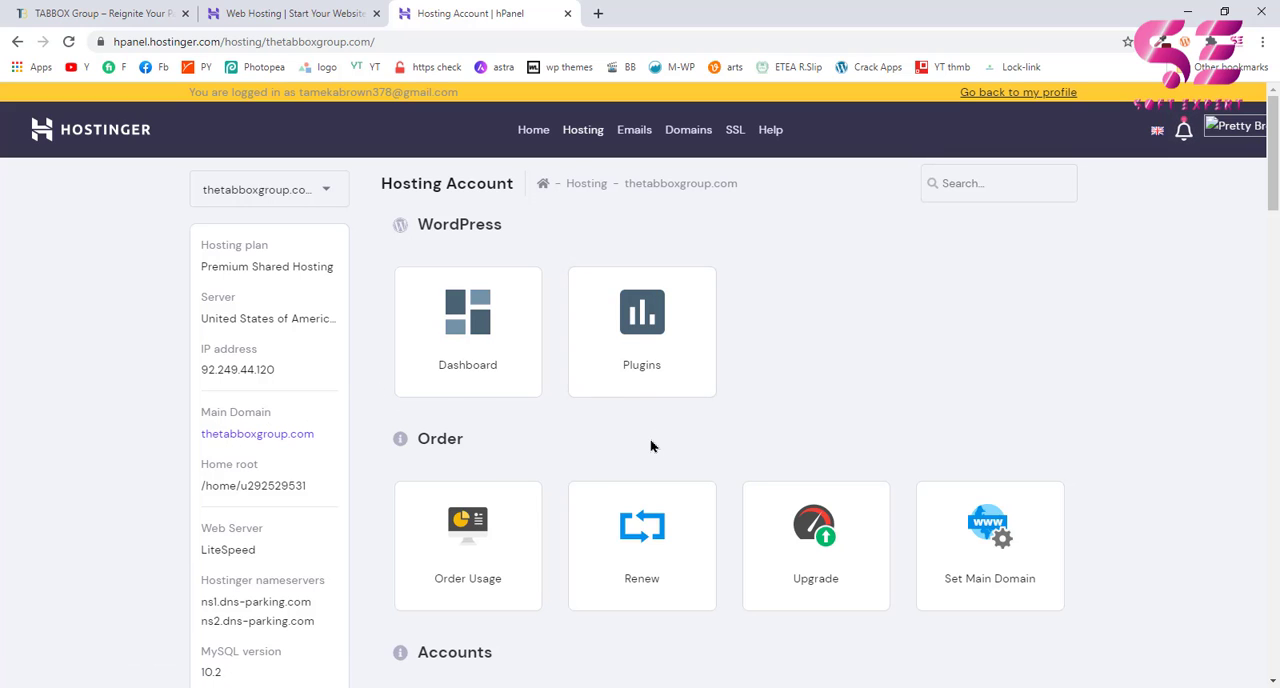
# Open the Subdomains tool for thetabboxgroup.com and enter the client's name as the new subdomain.
pyautogui.scroll(-5, 650, 446)
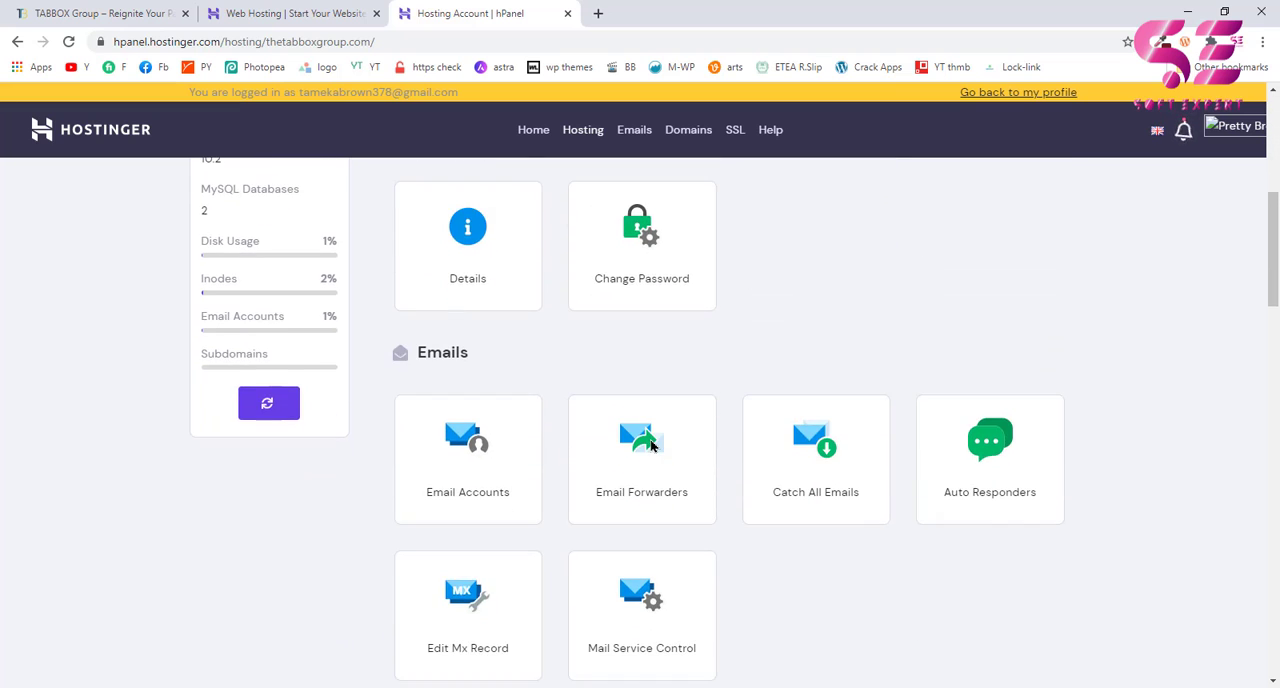
pyautogui.scroll(-4, 650, 446)
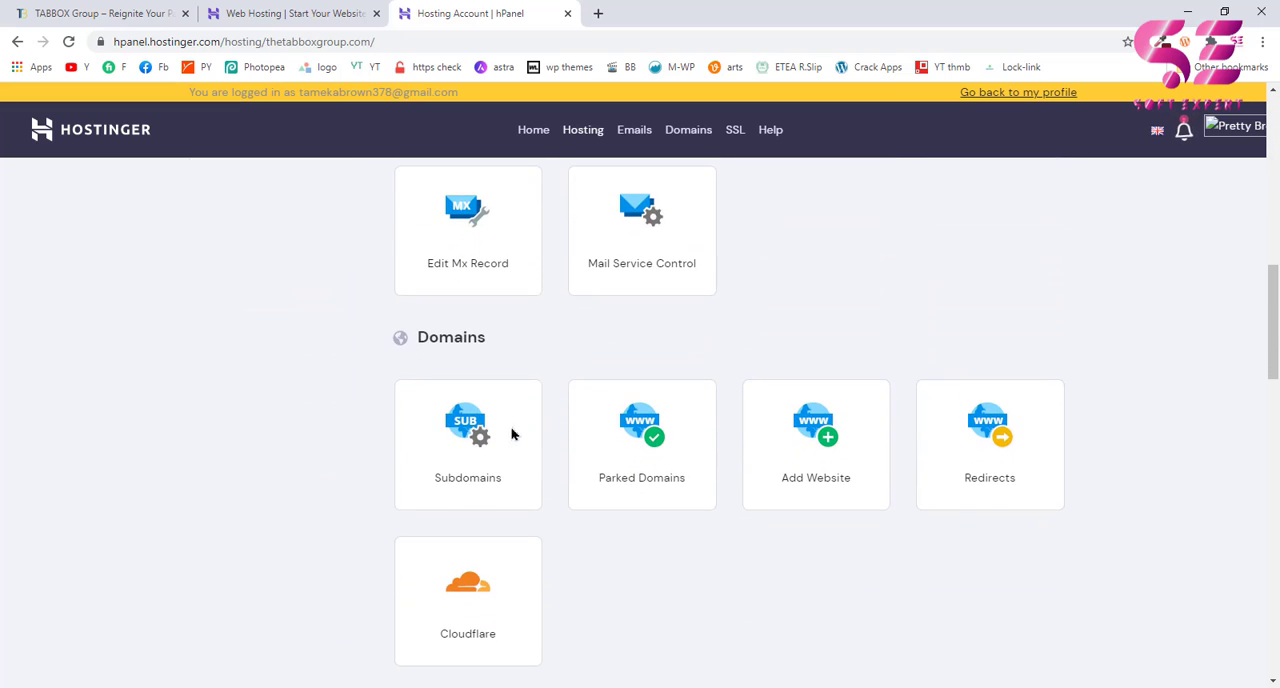
pyautogui.click(459, 472)
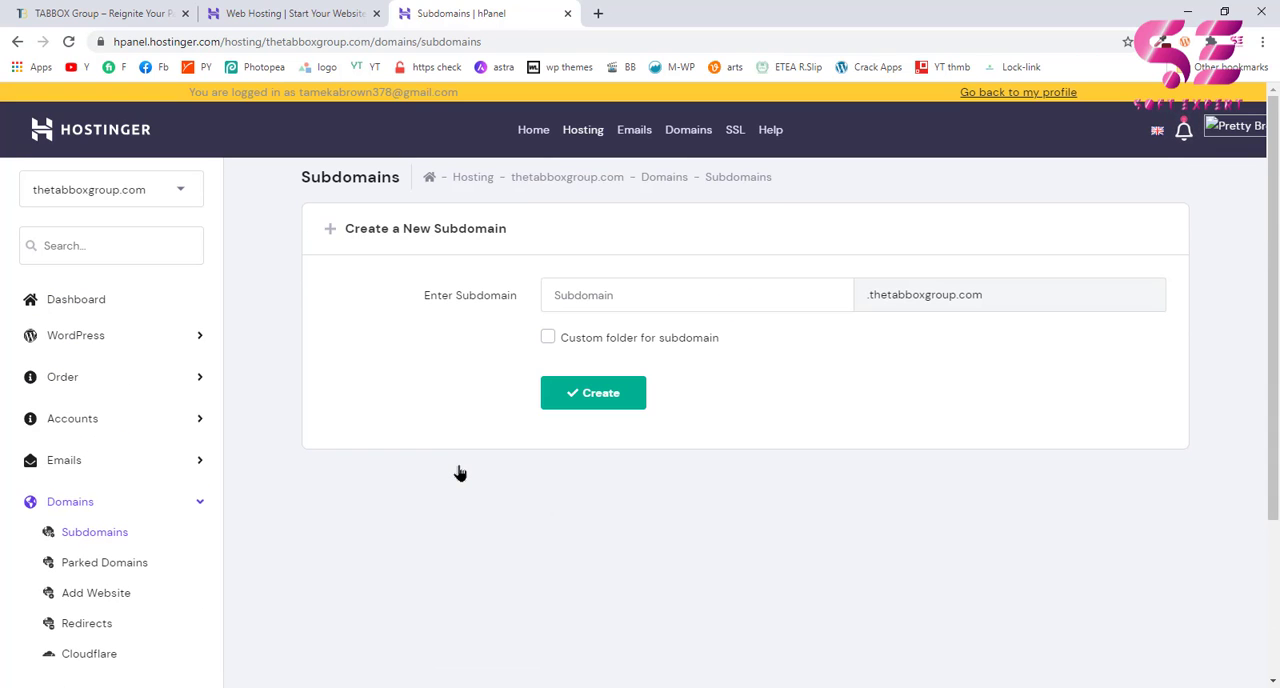
pyautogui.click(634, 303)
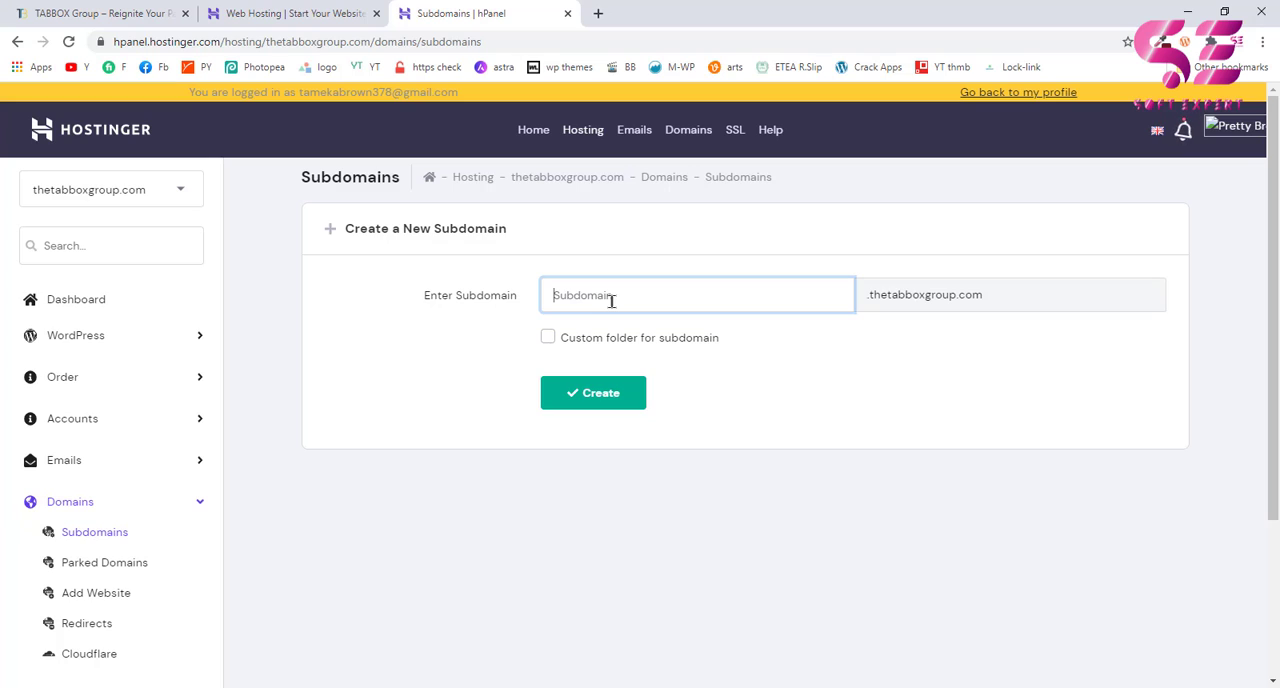
pyautogui.moveTo(585, 343)
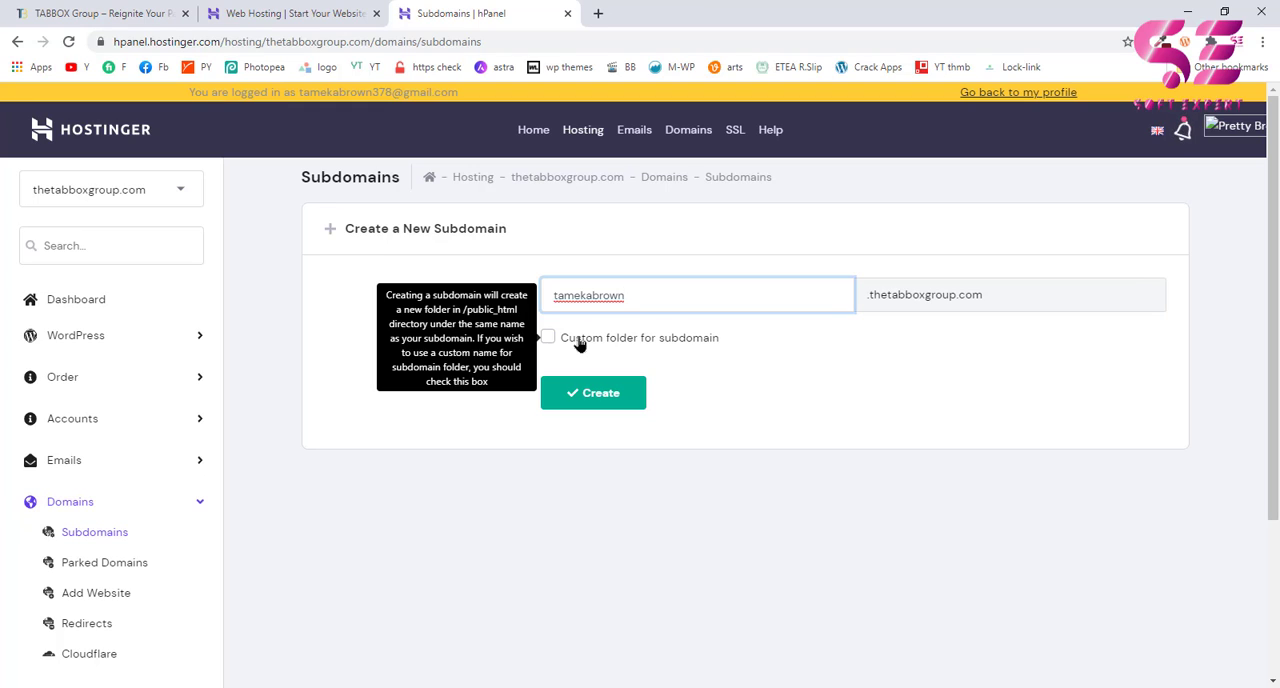
pyautogui.moveTo(580, 343); pyautogui.dragTo(637, 345)
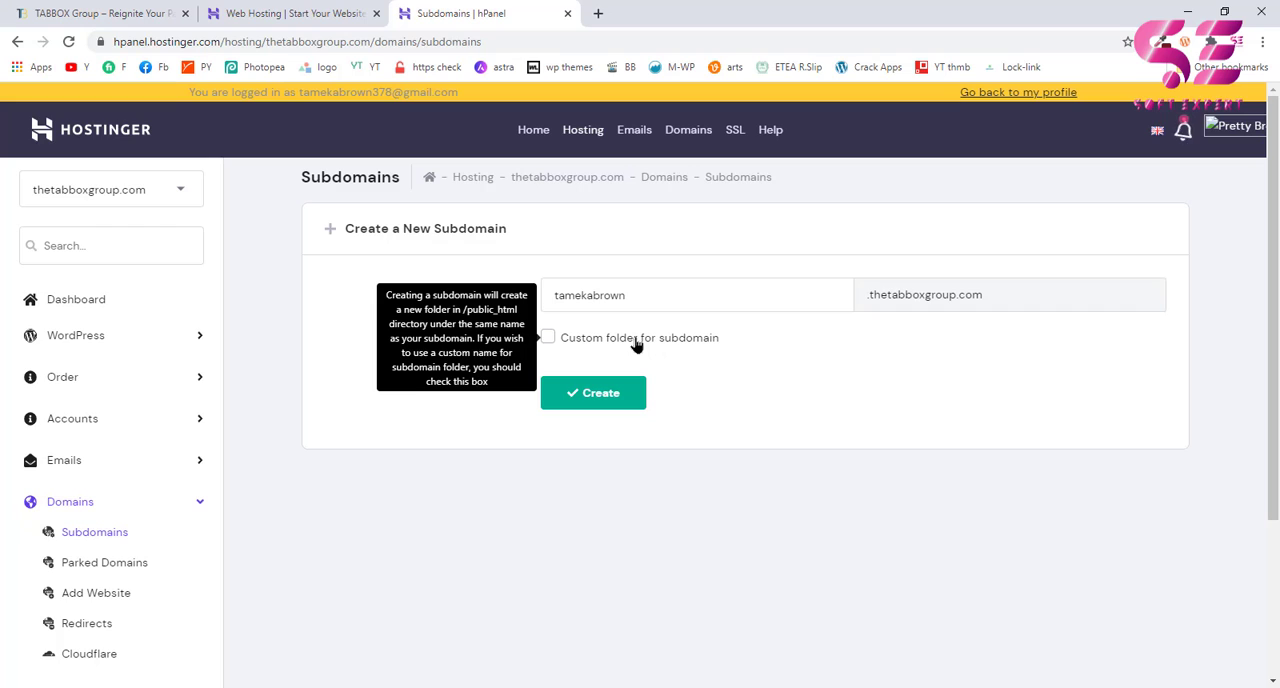
pyautogui.click(548, 337)
pyautogui.click(676, 391)
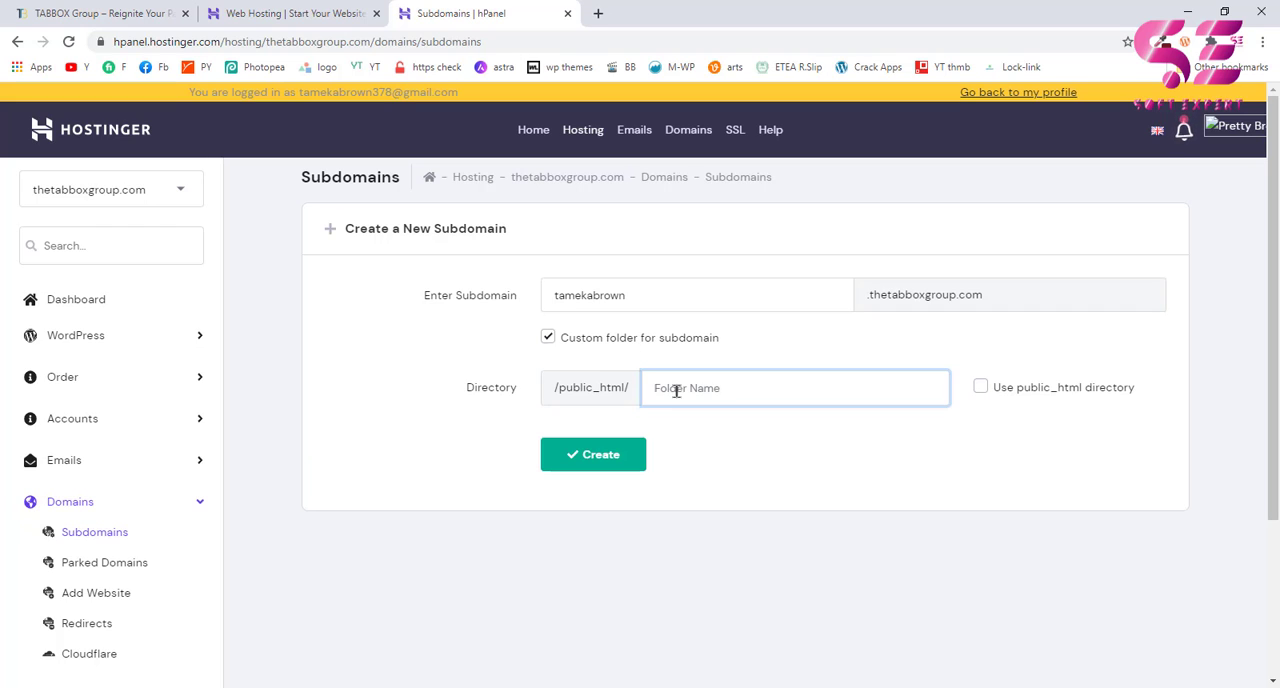
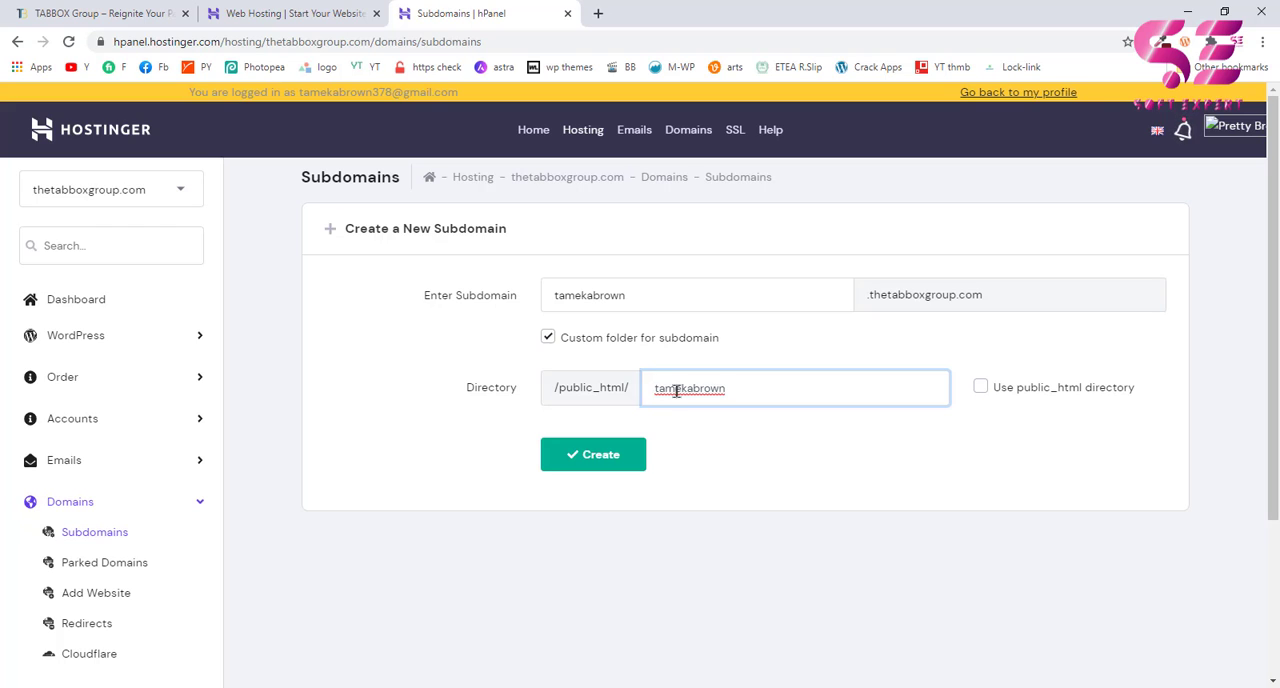
pyautogui.click(548, 338)
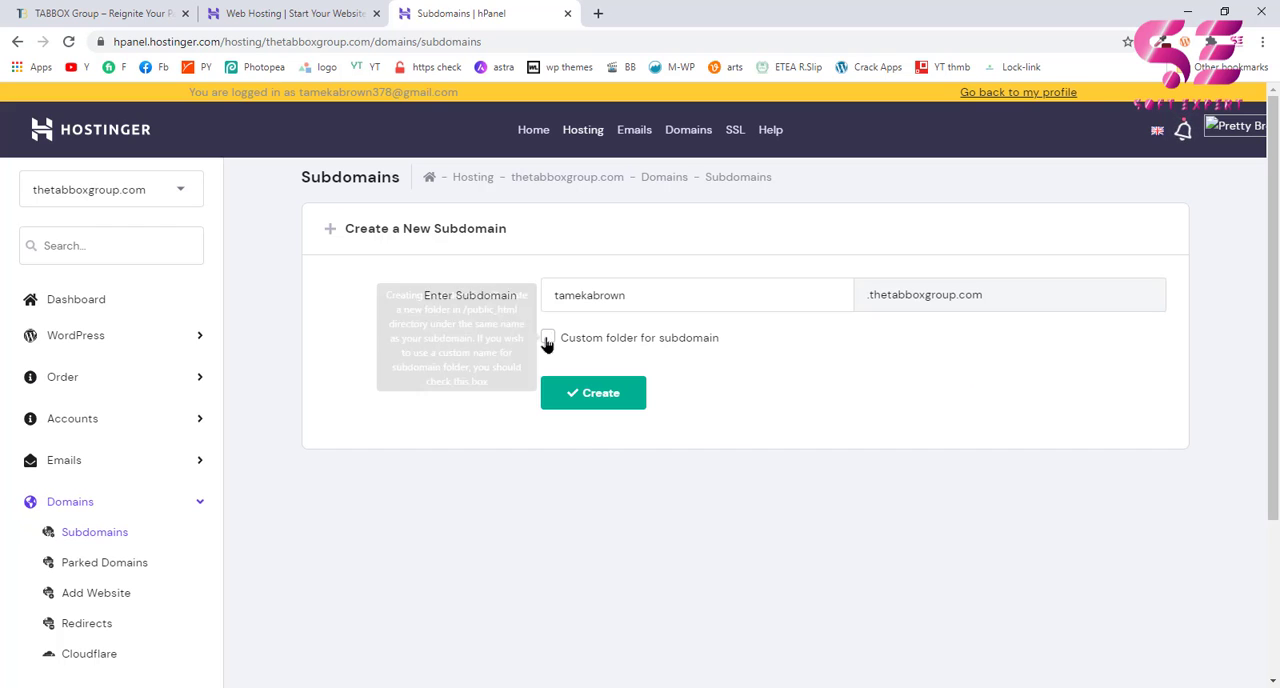
# Create the subdomain and check its directory in the list of current subdomains.
pyautogui.click(591, 399)
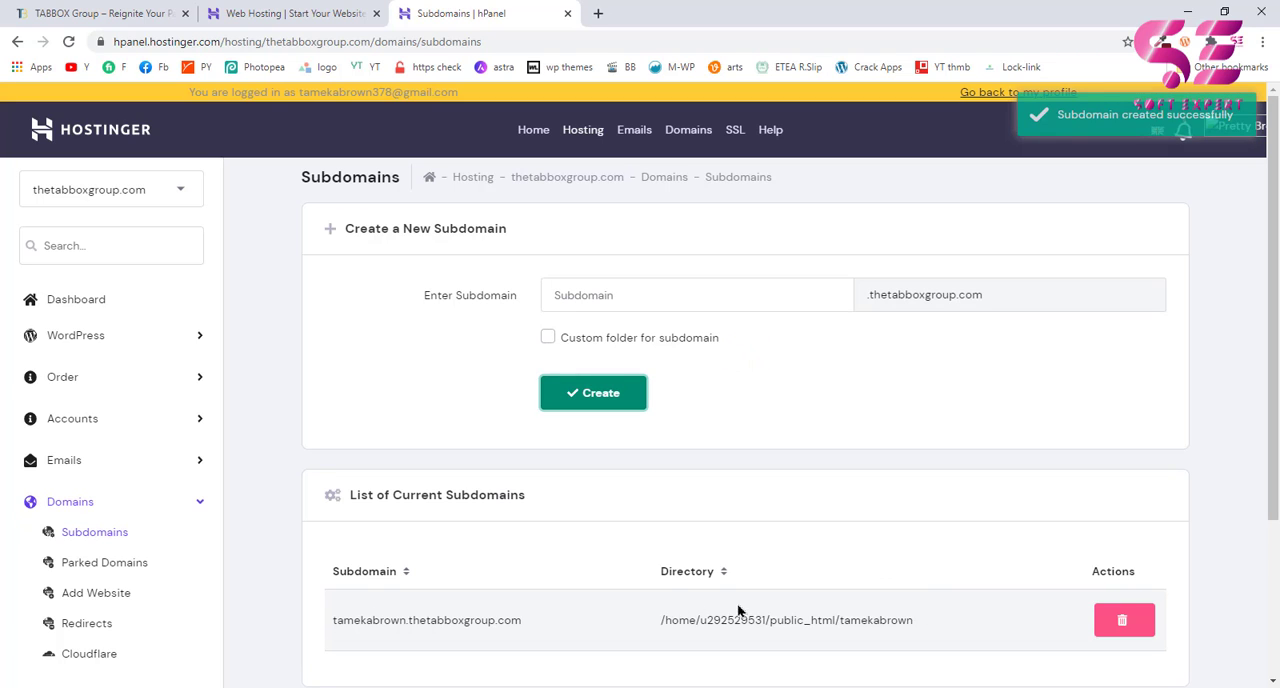
pyautogui.scroll(-2, 770, 602)
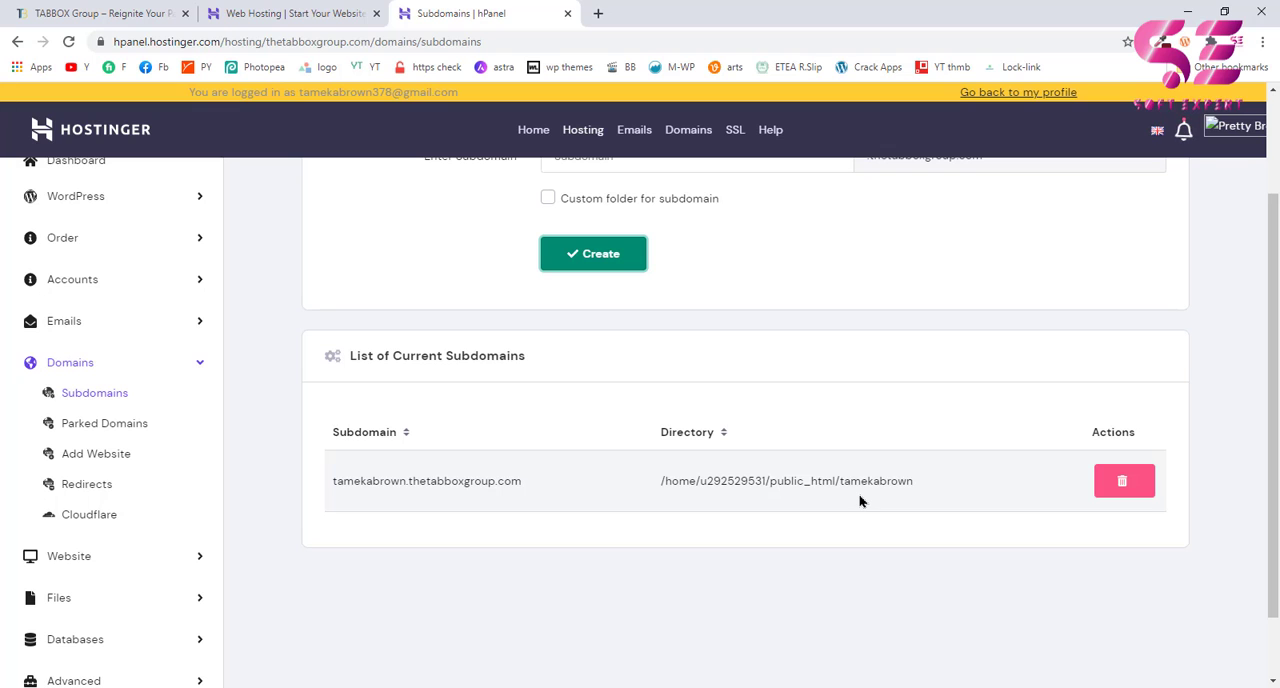
pyautogui.moveTo(837, 477); pyautogui.dragTo(920, 489)
pyautogui.scroll(3, 920, 489)
pyautogui.scroll(-1, 920, 489)
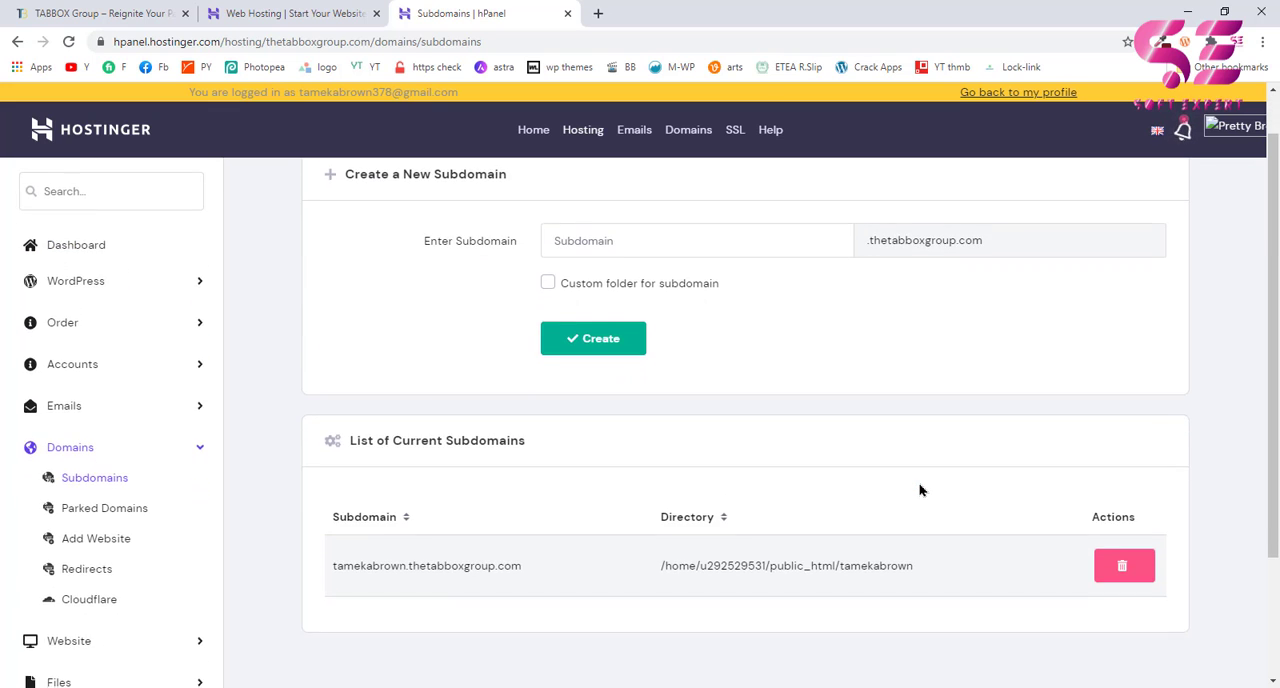
pyautogui.scroll(1, 920, 489)
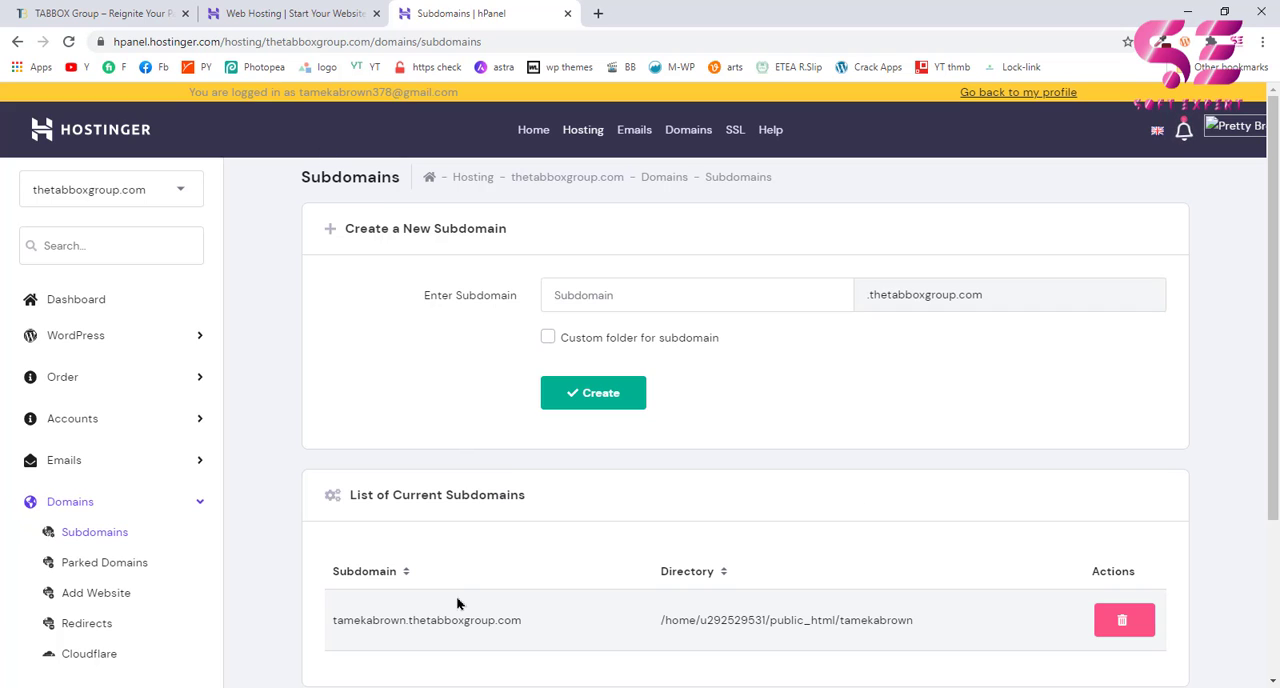
# Open the new subdomain's address in a separate browser tab to check it, and close that tab.
pyautogui.moveTo(522, 626); pyautogui.dragTo(332, 618)
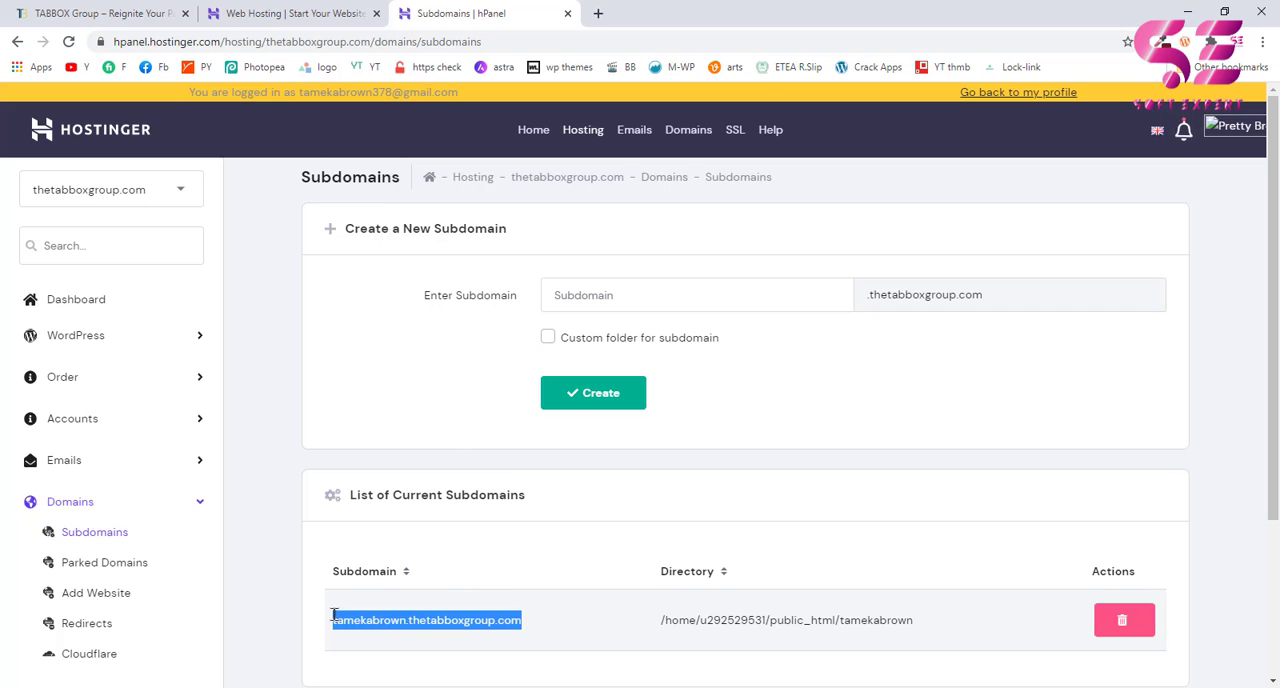
pyautogui.rightClick(368, 620)
pyautogui.click(490, 498)
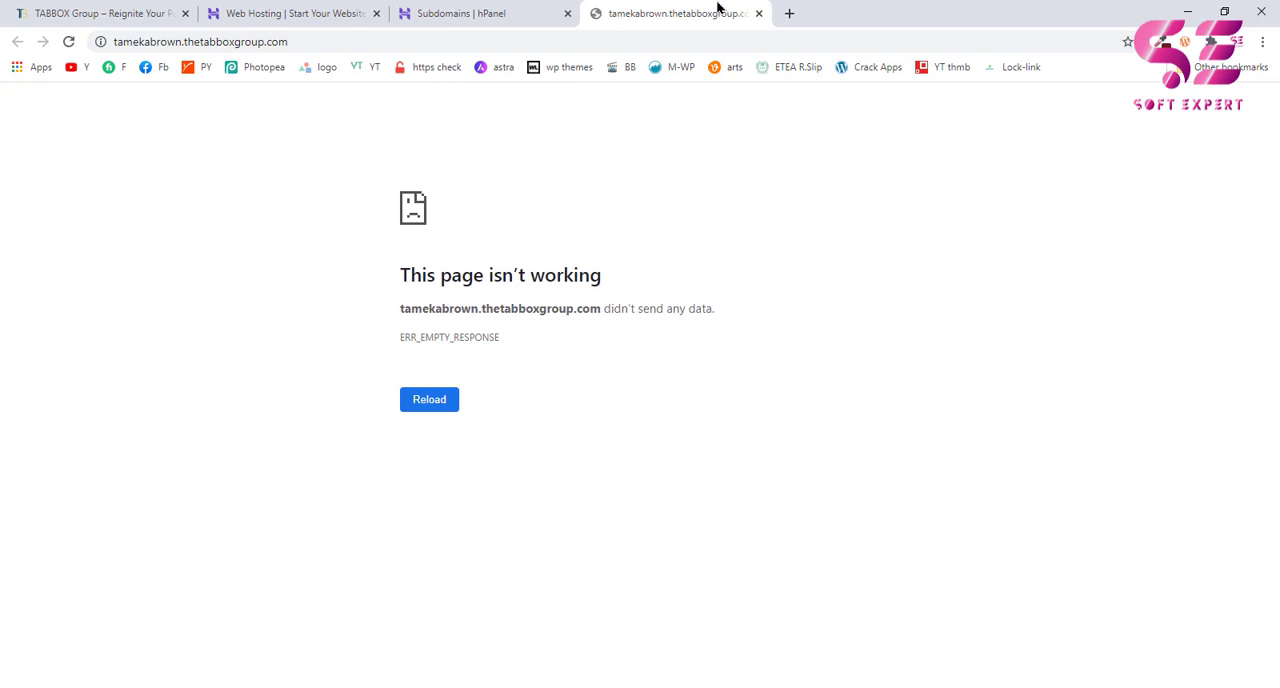
pyautogui.click(758, 13)
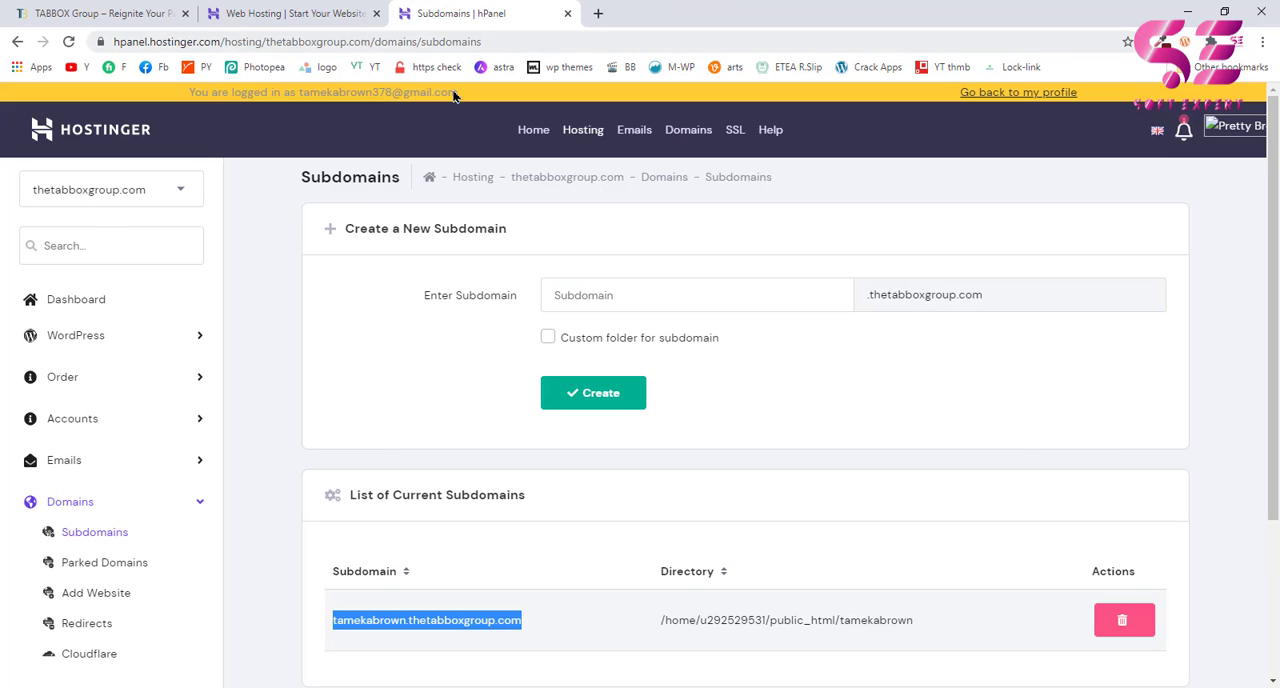
# Return to the hosting dashboard and open the website Auto Installer with its application choices.
pyautogui.click(102, 302)
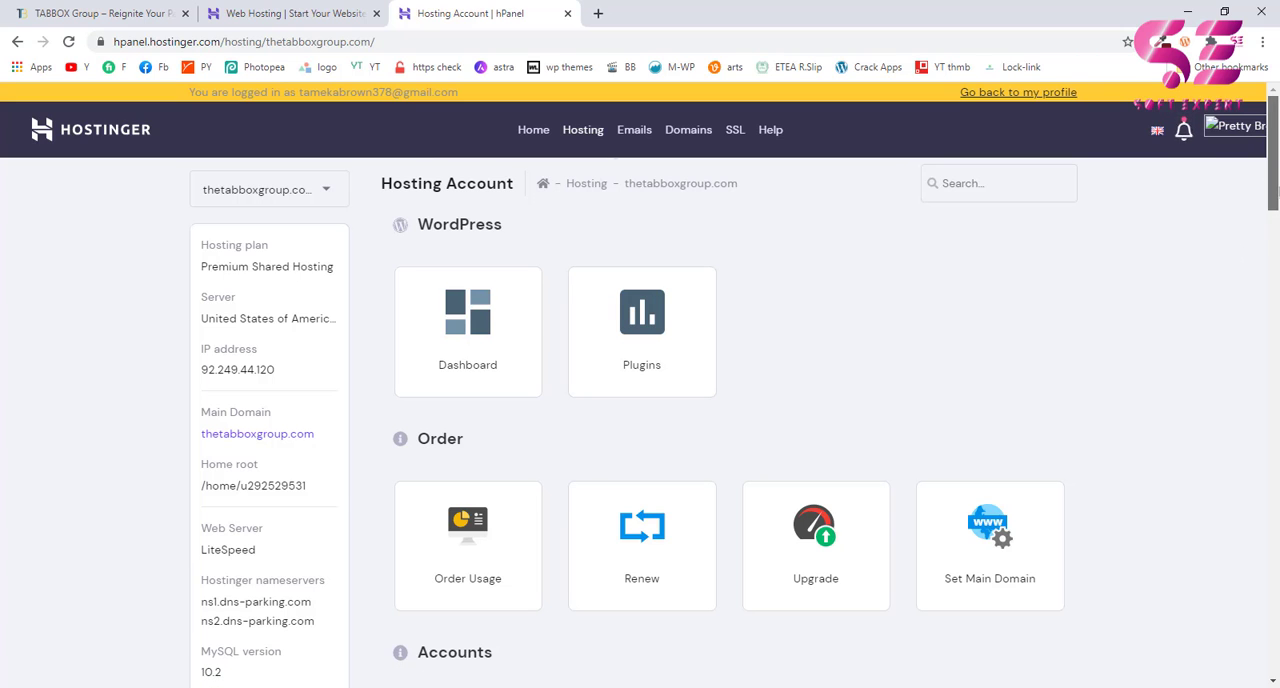
pyautogui.moveTo(1274, 200); pyautogui.dragTo(1274, 428)
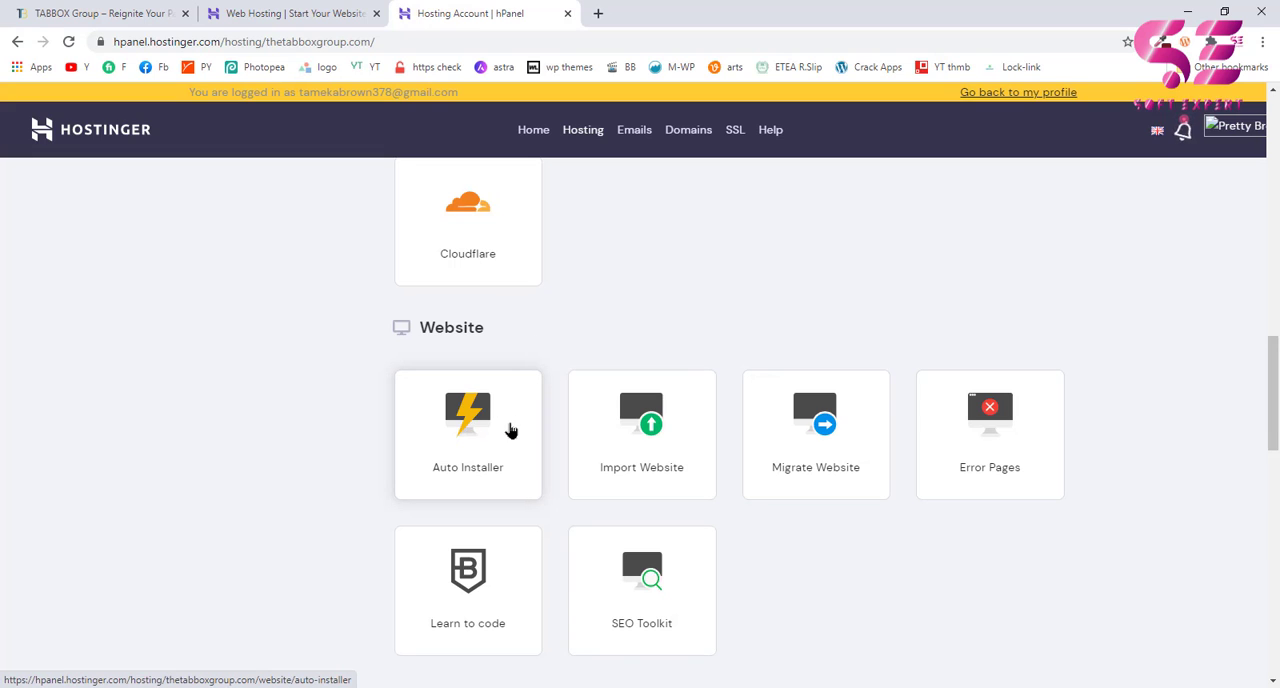
pyautogui.scroll(-1, 510, 430)
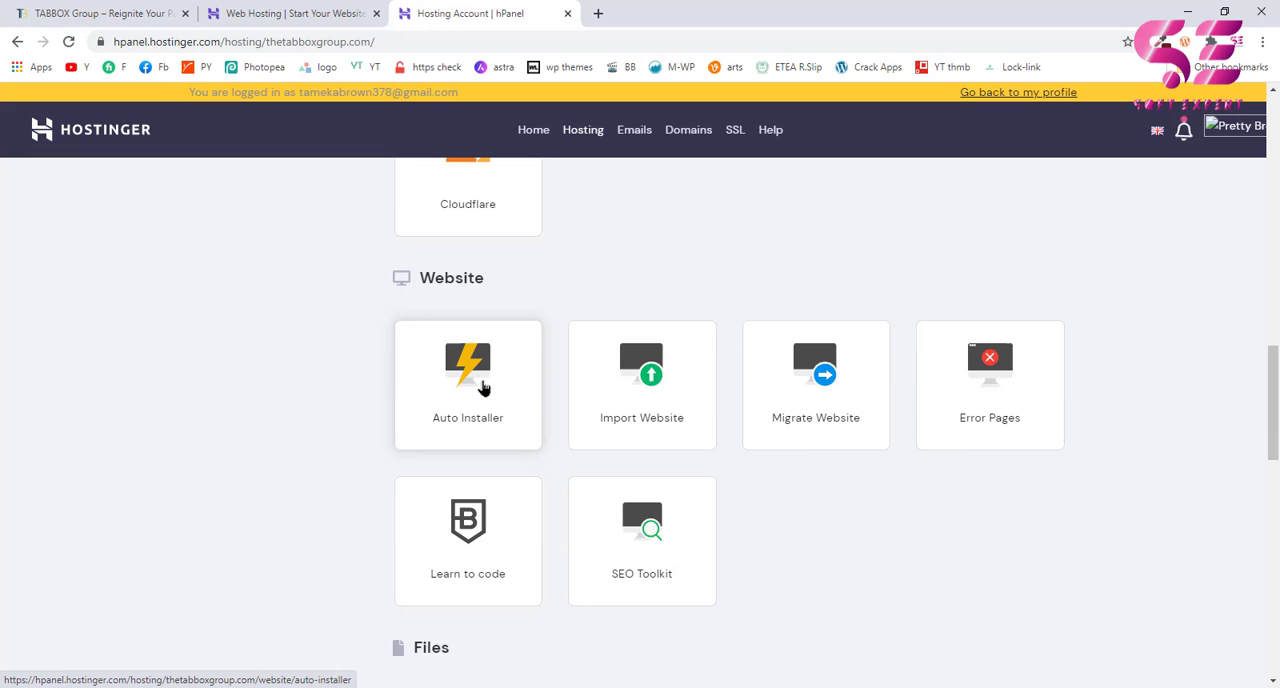
pyautogui.click(484, 388)
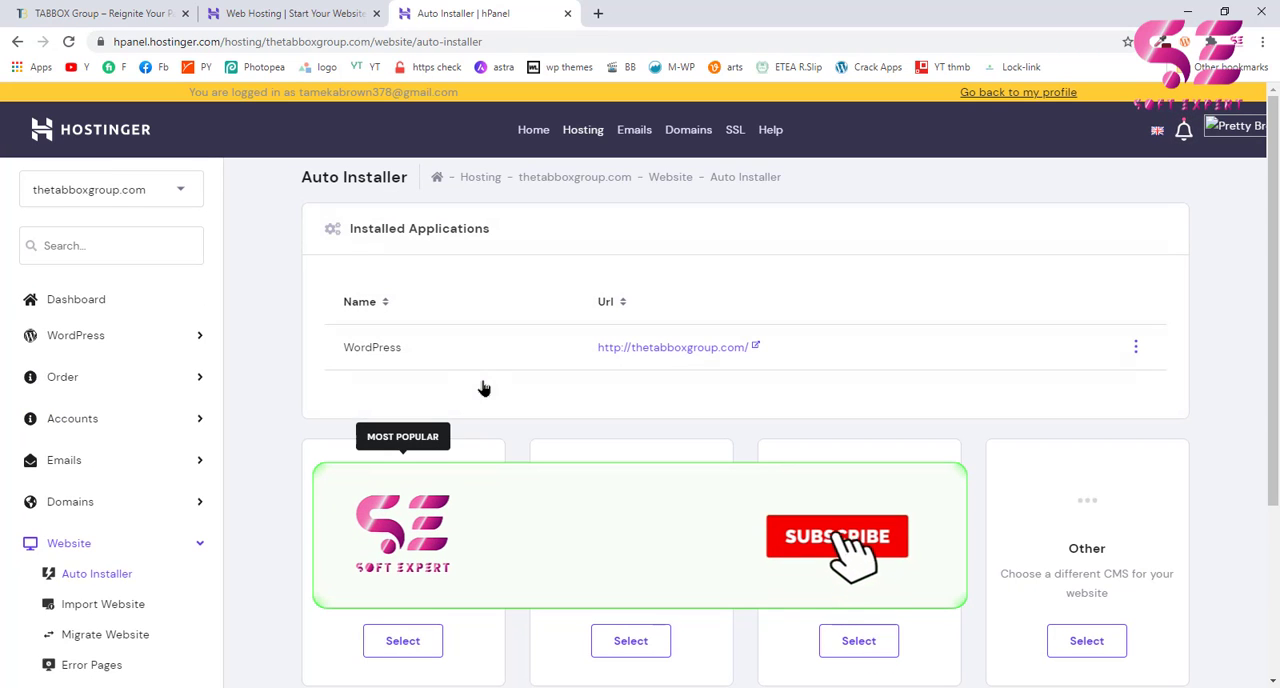
pyautogui.scroll(-3, 585, 405)
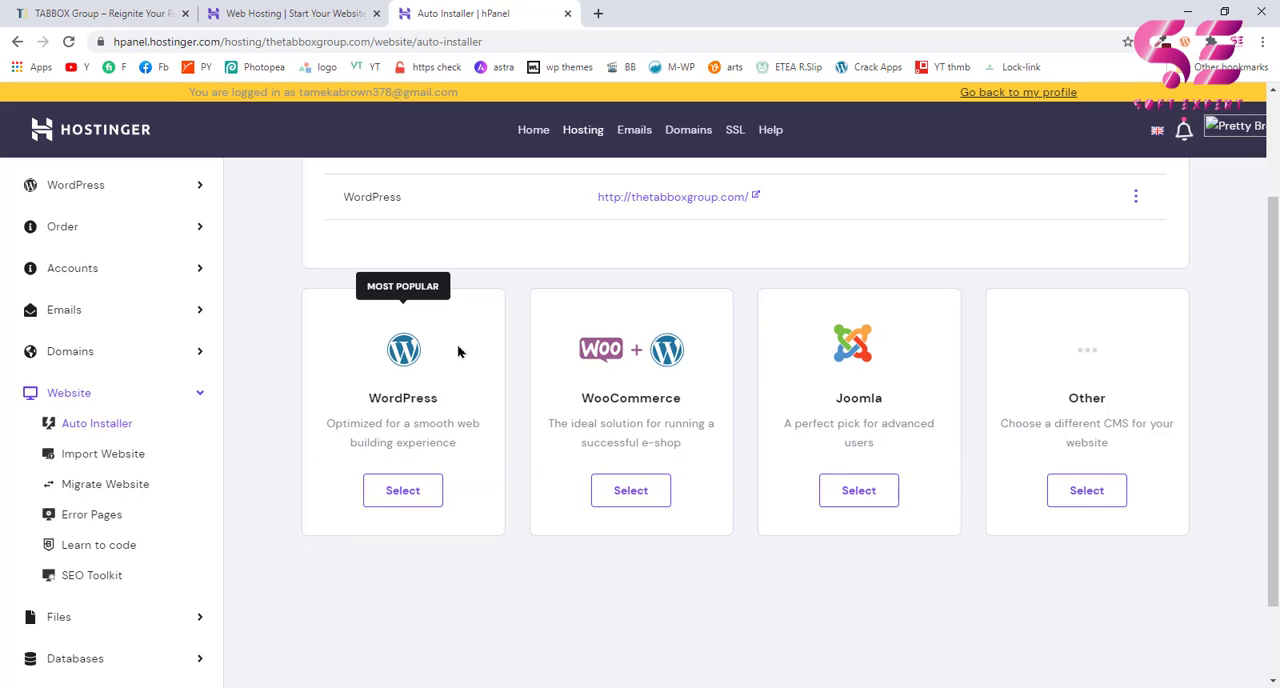
# Start a WordPress installation and choose the client's new subdomain as its address, leaving the install path empty.
pyautogui.click(403, 490)
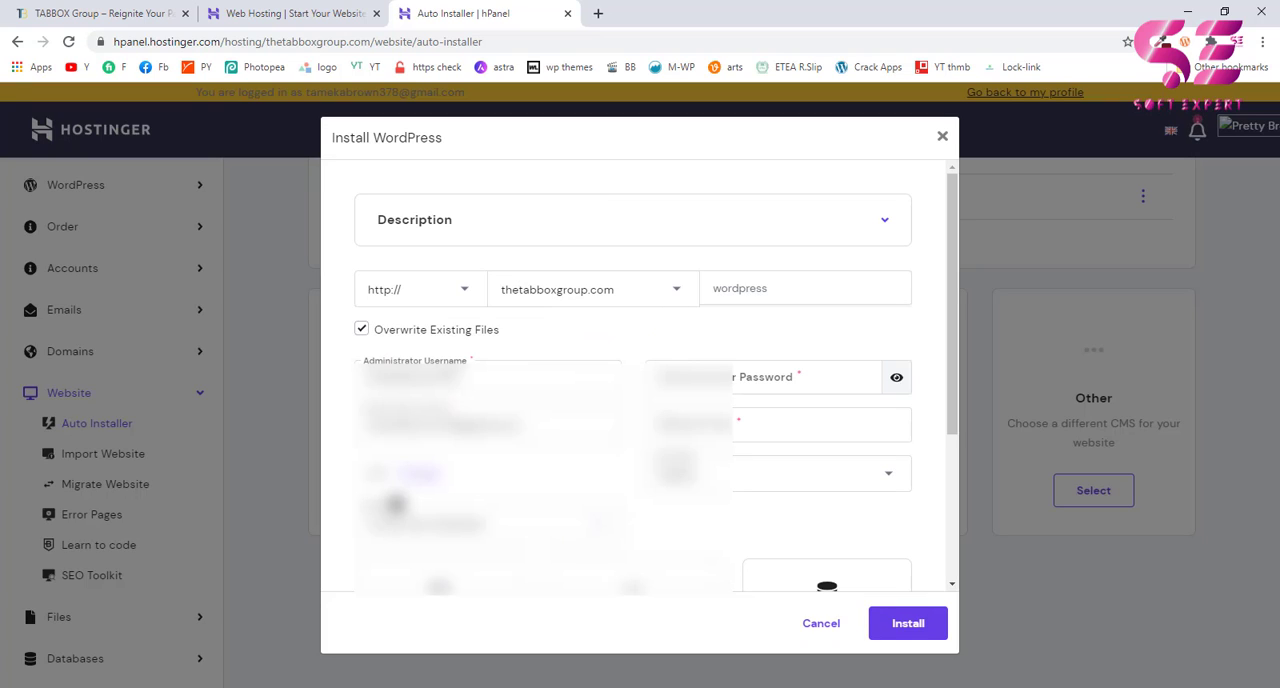
pyautogui.click(649, 223)
pyautogui.click(649, 223)
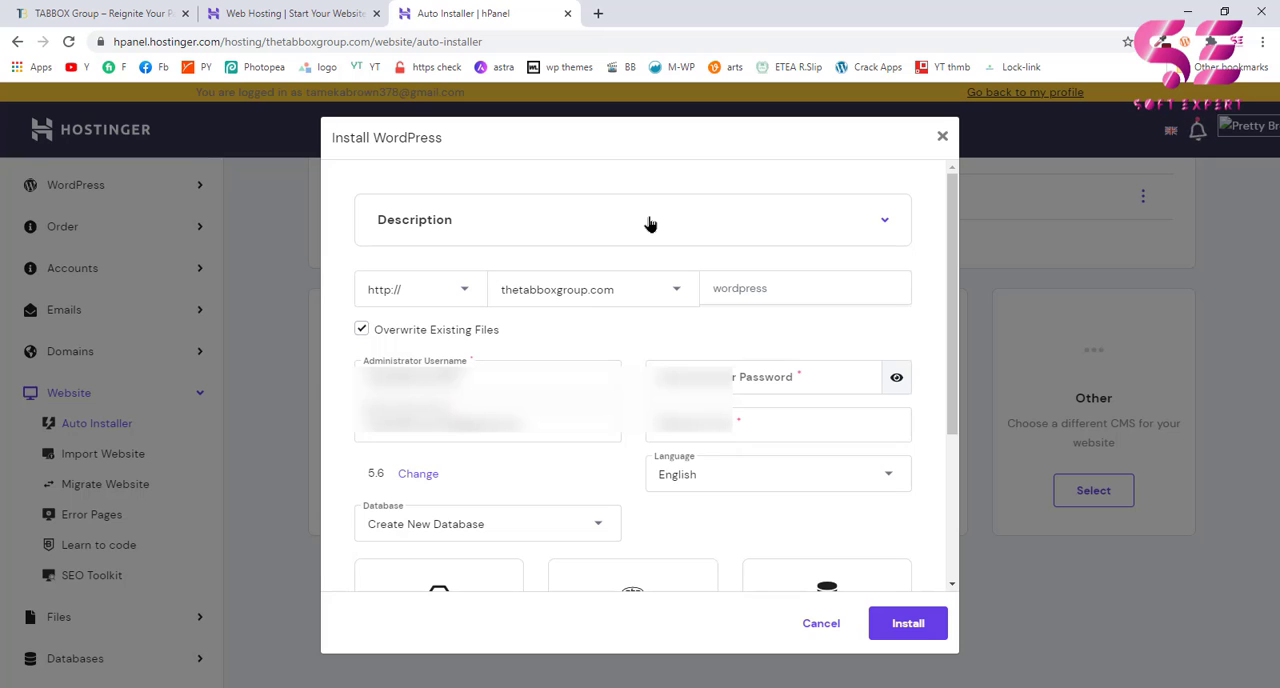
pyautogui.click(679, 296)
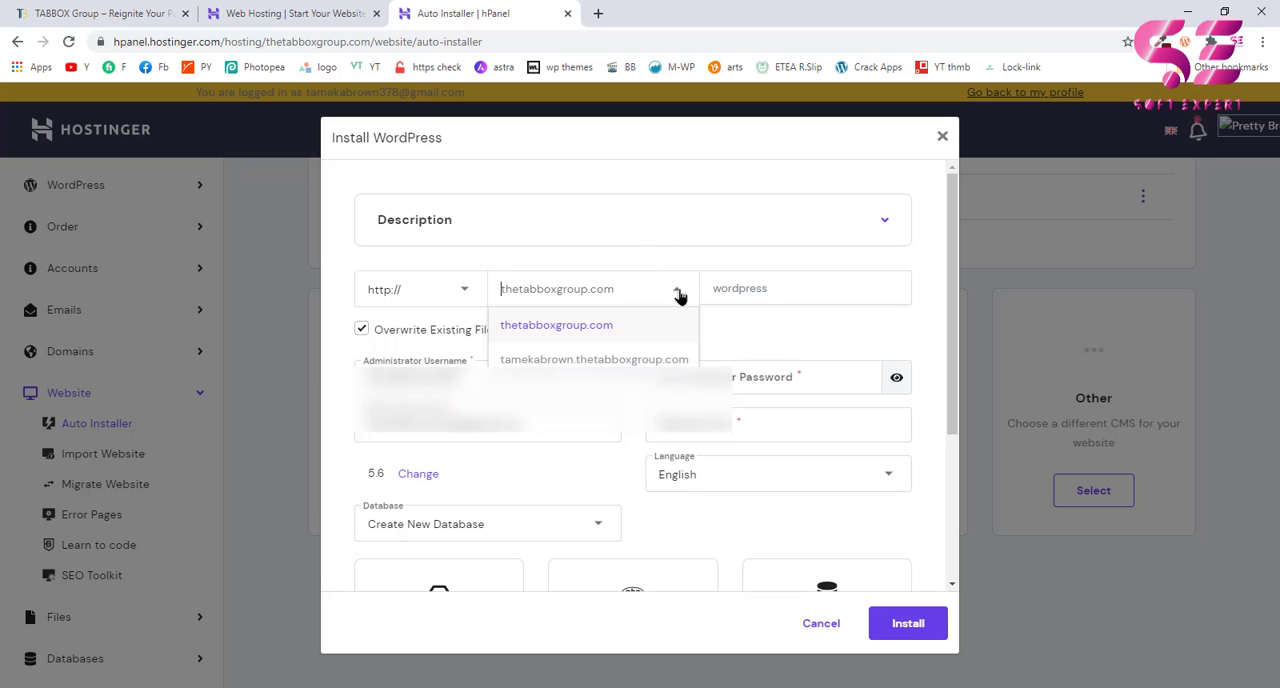
pyautogui.click(591, 360)
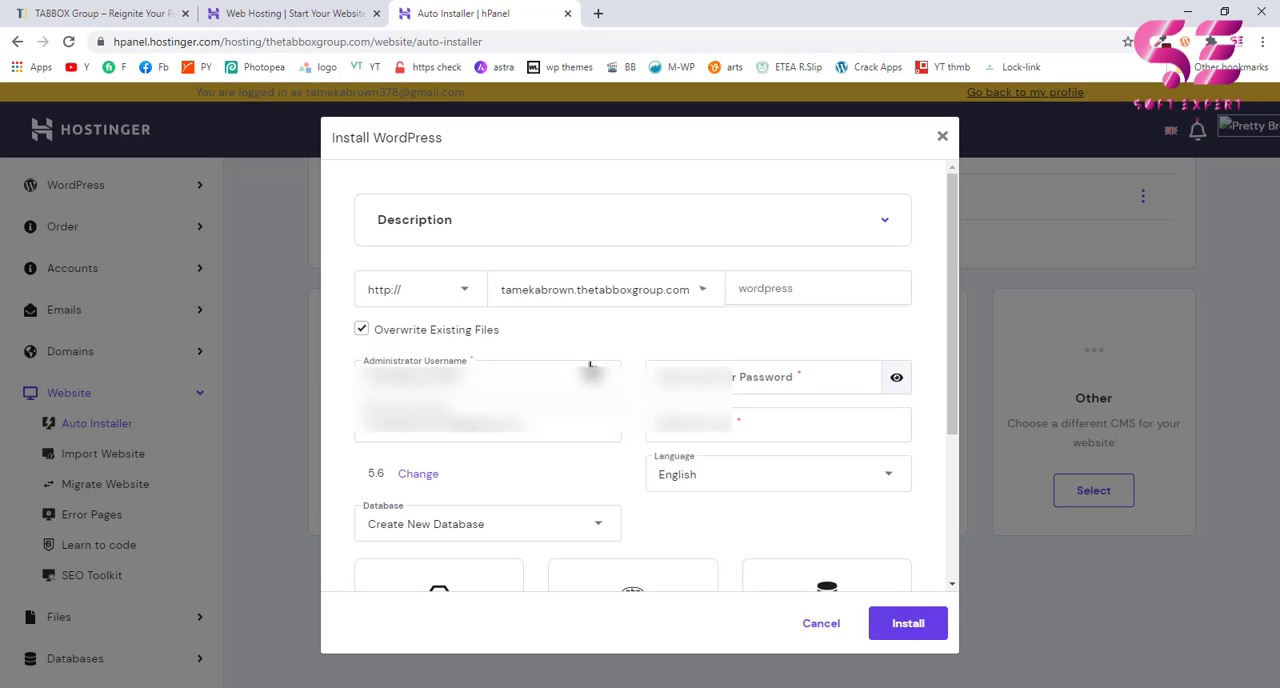
pyautogui.click(796, 289)
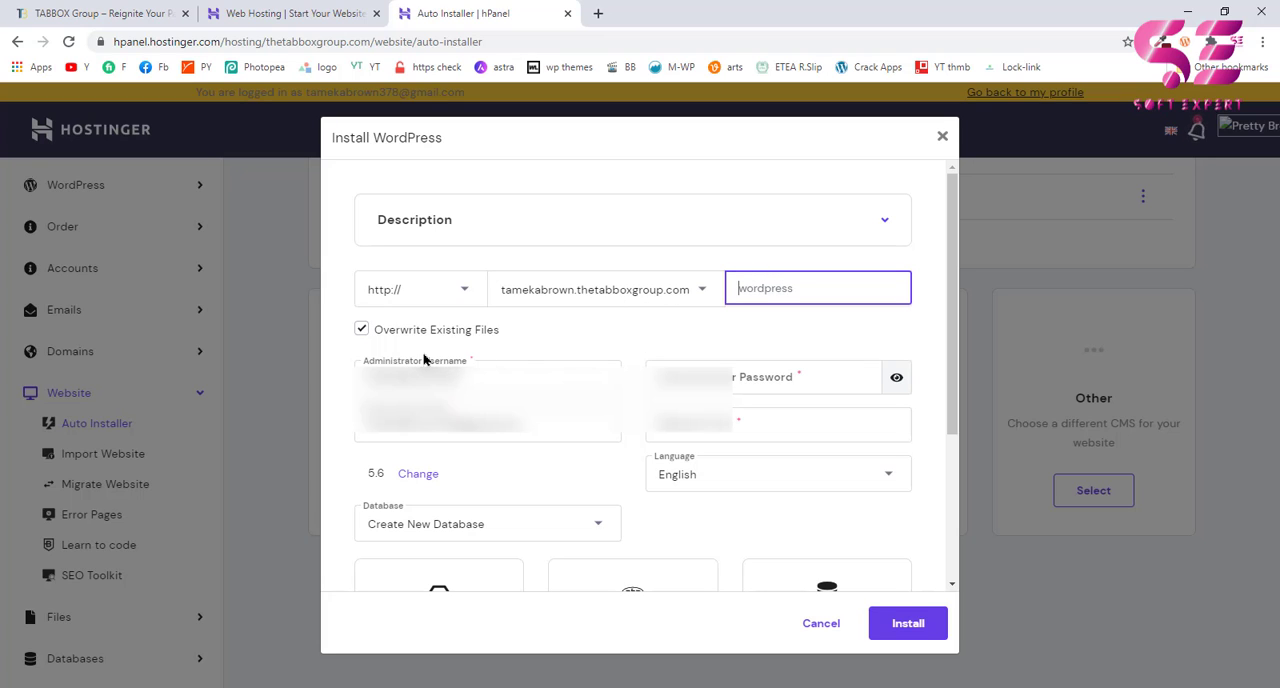
pyautogui.click(520, 352)
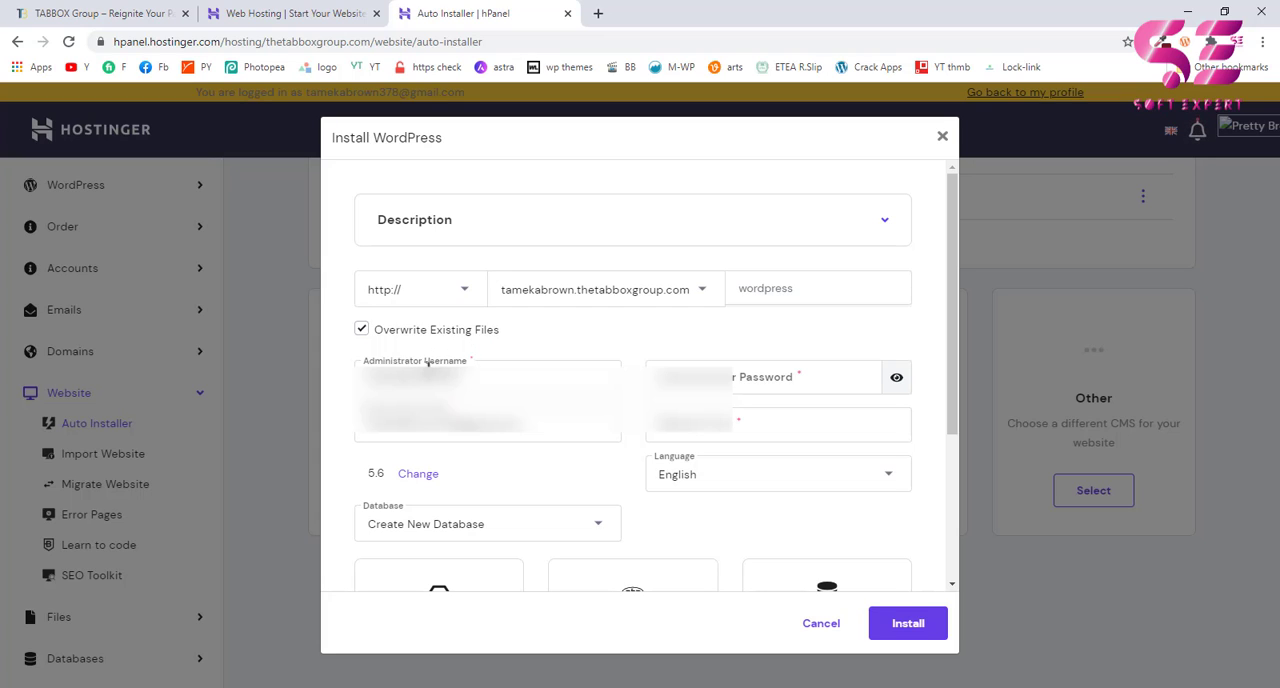
# Fill in the administrator username and administrator password for the WordPress site and check the administrator e-mail.
pyautogui.click(465, 377)
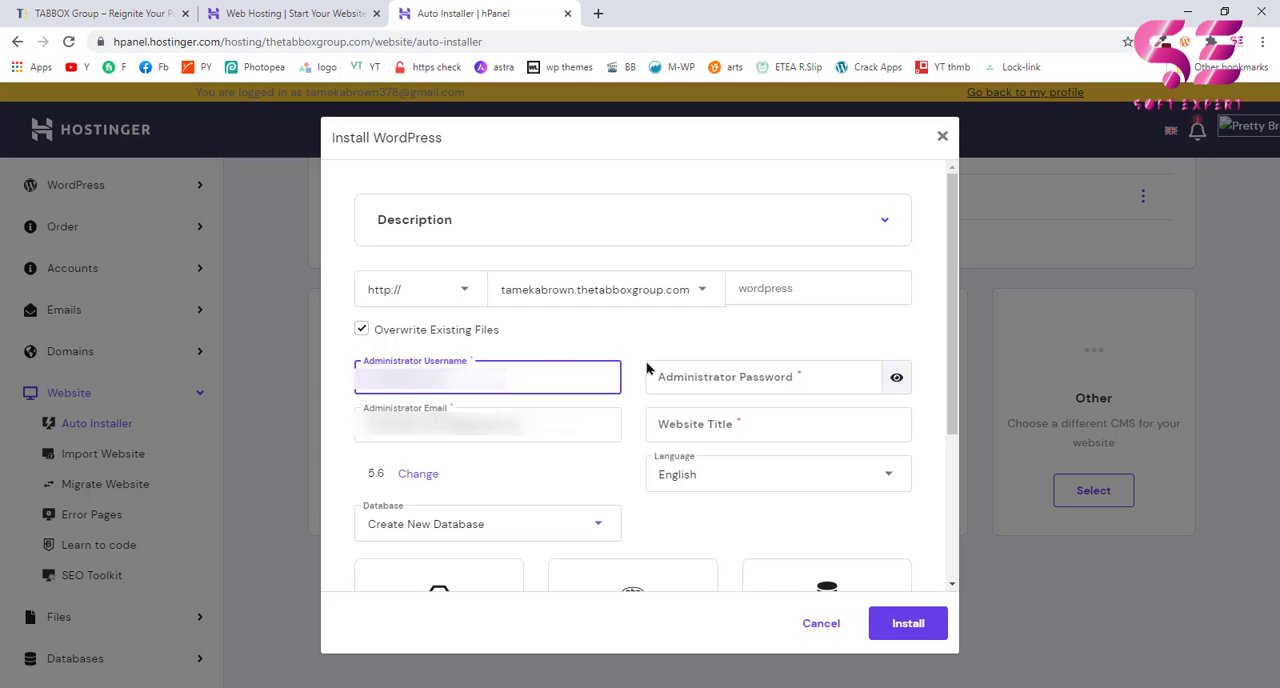
pyautogui.click(703, 371)
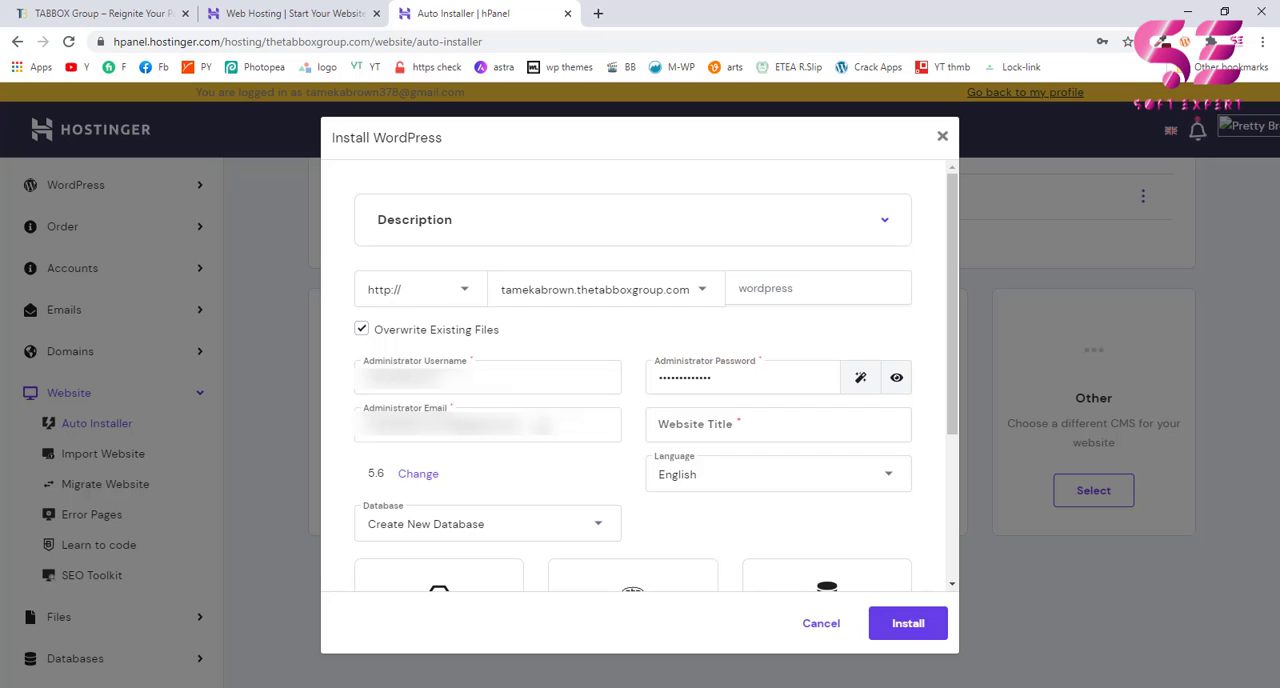
pyautogui.moveTo(529, 425); pyautogui.dragTo(371, 428)
pyautogui.click(607, 422)
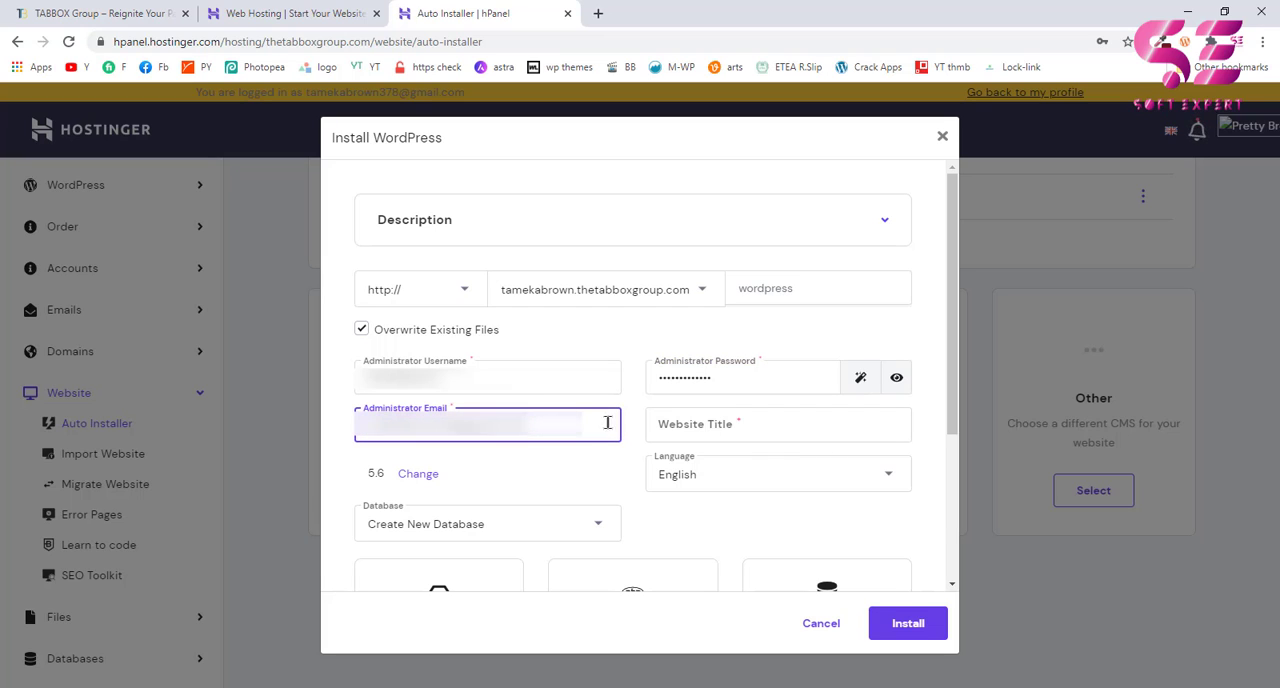
# Enter the client's full name as the website title.
pyautogui.click(680, 424)
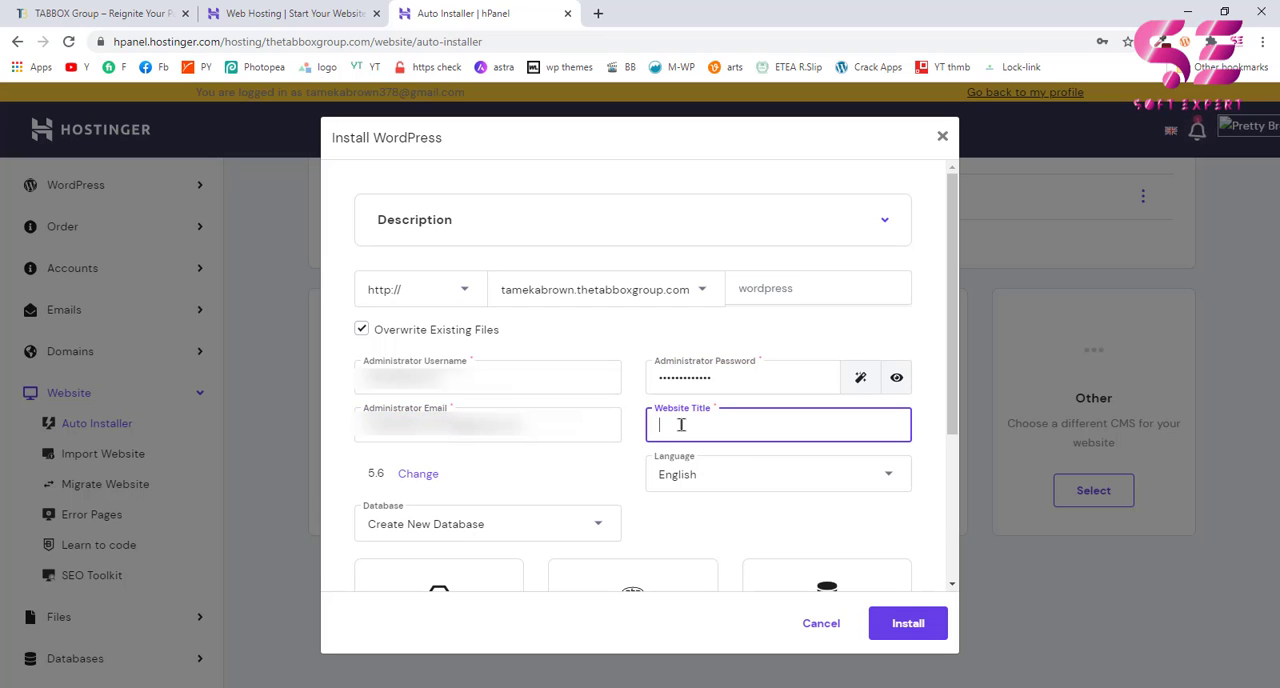
pyautogui.click(695, 425)
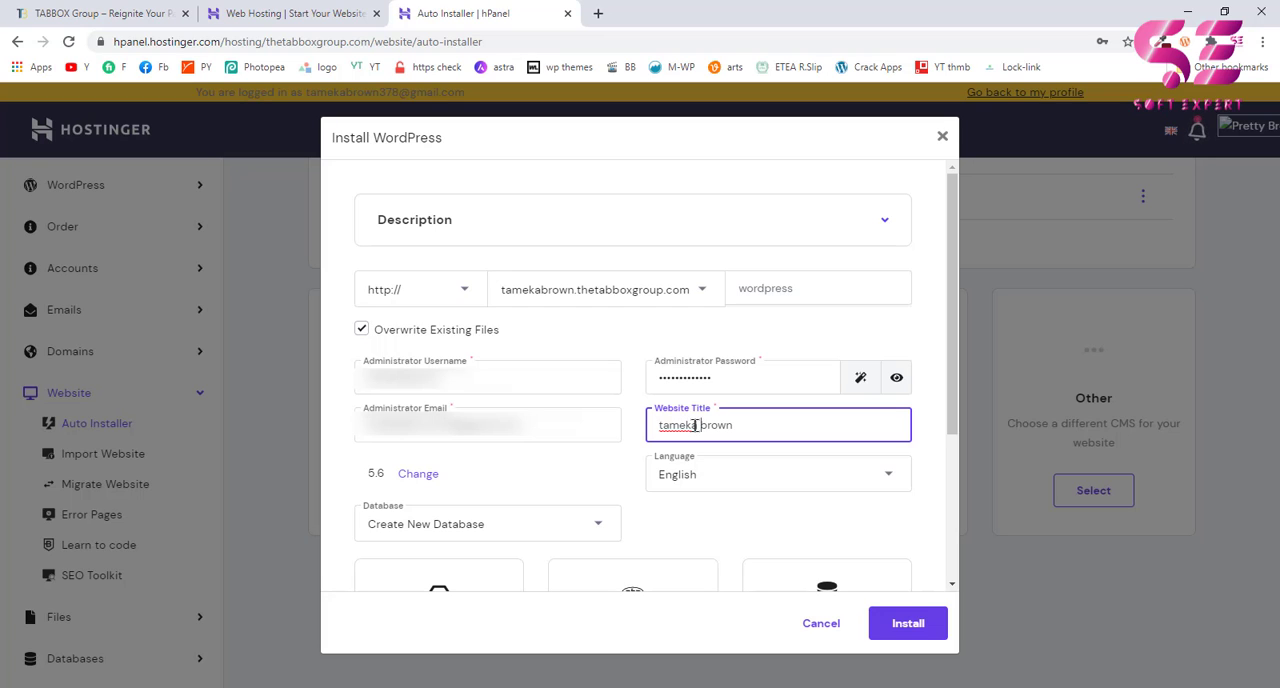
pyautogui.click(575, 465)
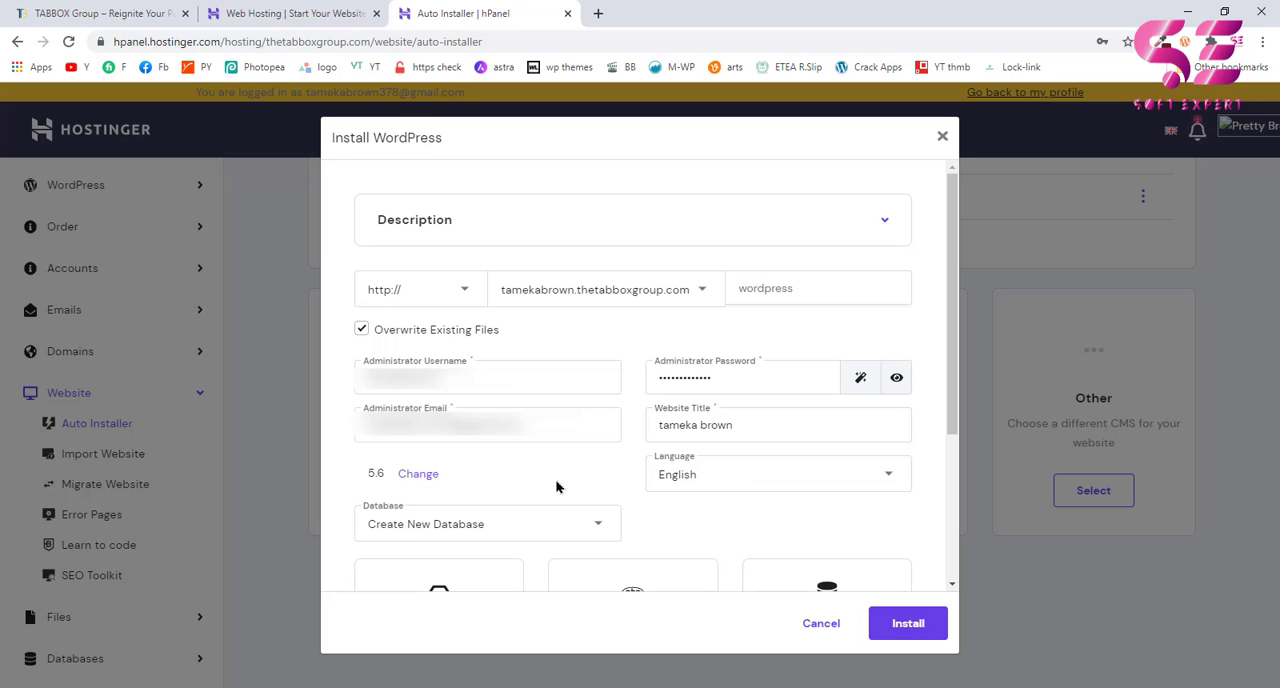
# Keep Create New Database and Update only to minor version, and install WordPress on the subdomain.
pyautogui.scroll(-3, 706, 486)
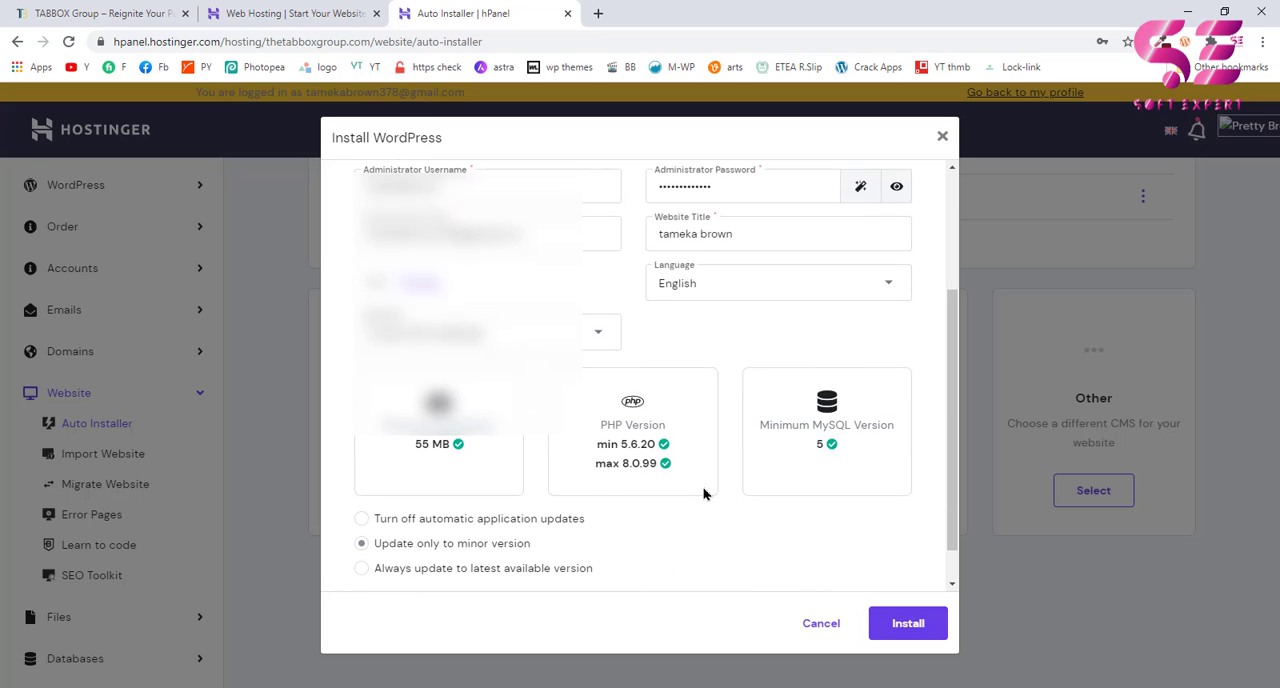
pyautogui.click(550, 343)
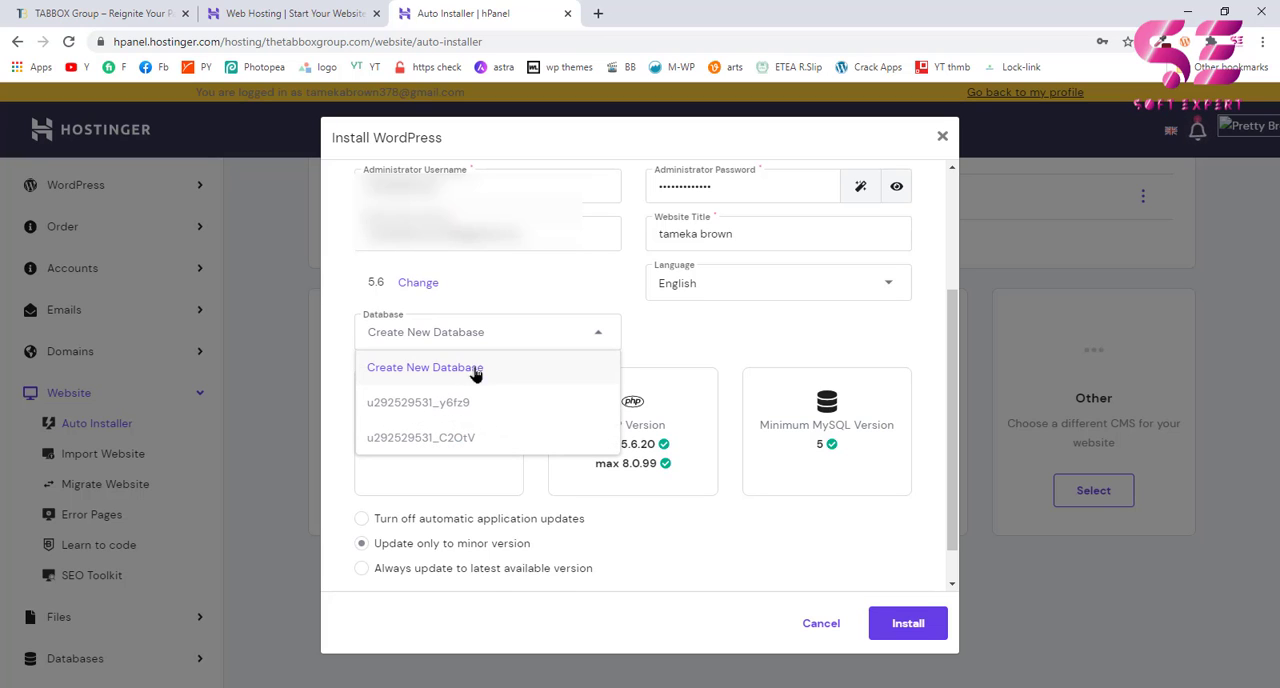
pyautogui.click(529, 340)
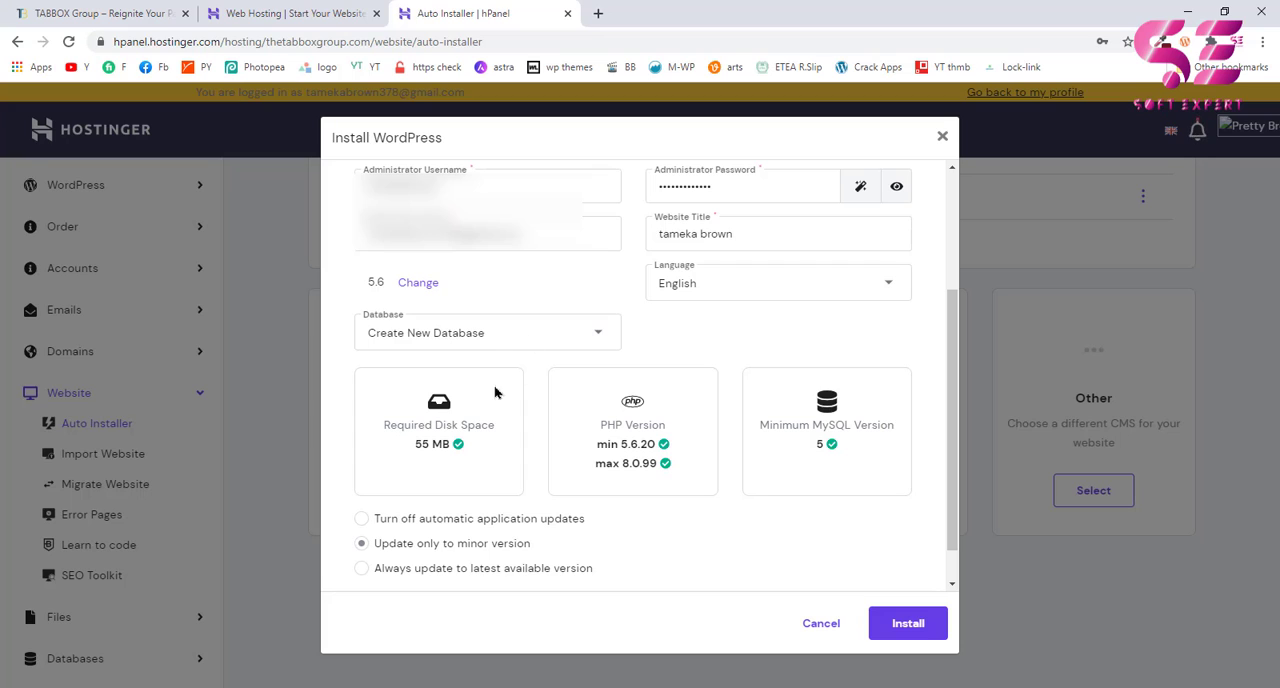
pyautogui.scroll(-1, 476, 480)
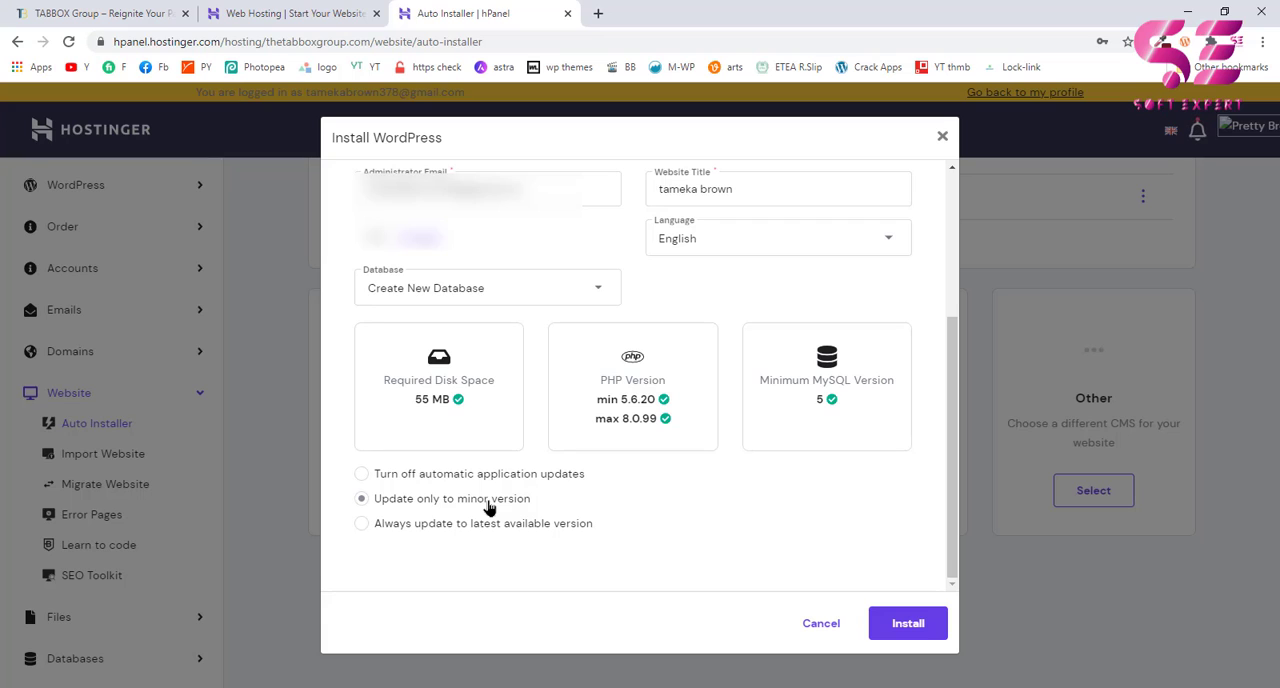
pyautogui.click(884, 626)
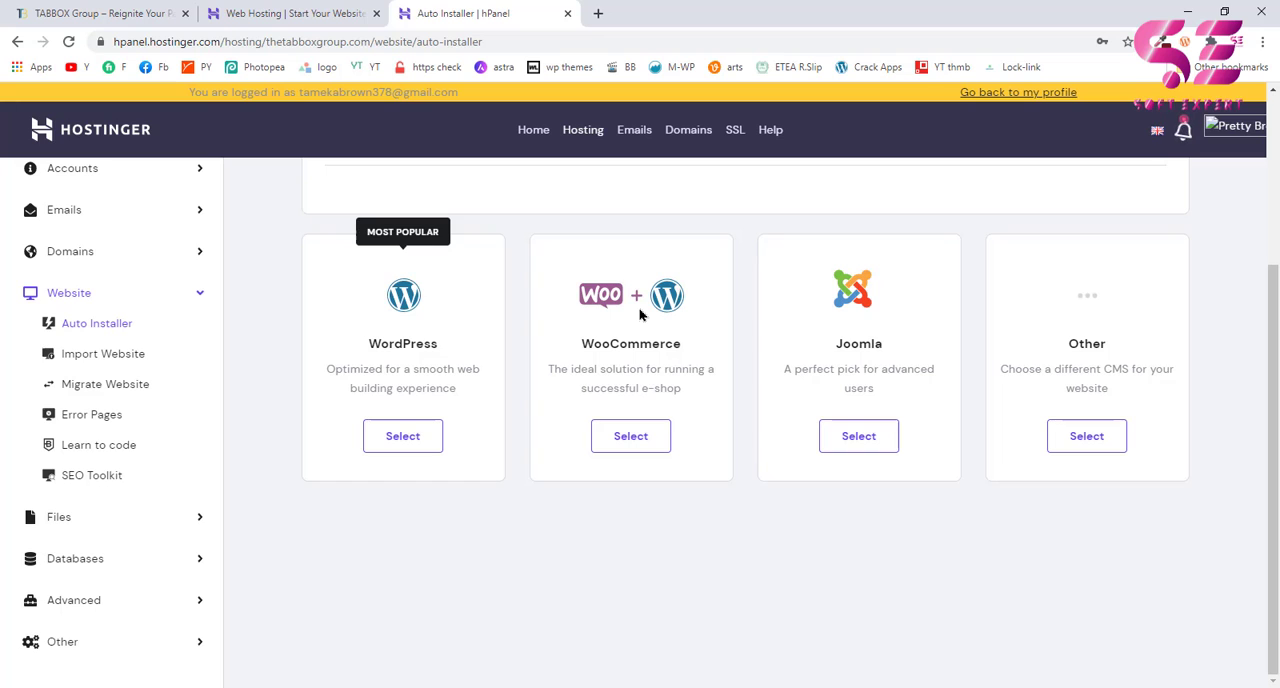
# Open the new subdomain's WordPress site from the installed applications list and examine its title, tagline and homepage content.
pyautogui.scroll(3, 640, 315)
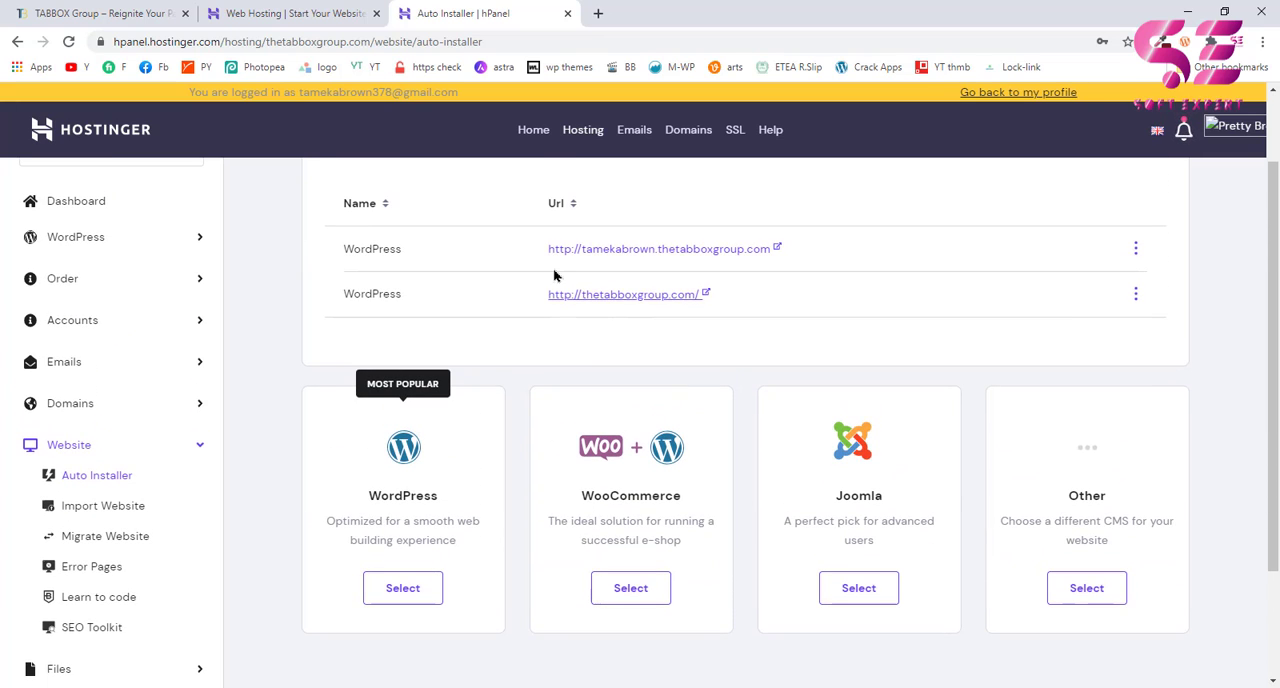
pyautogui.click(649, 252)
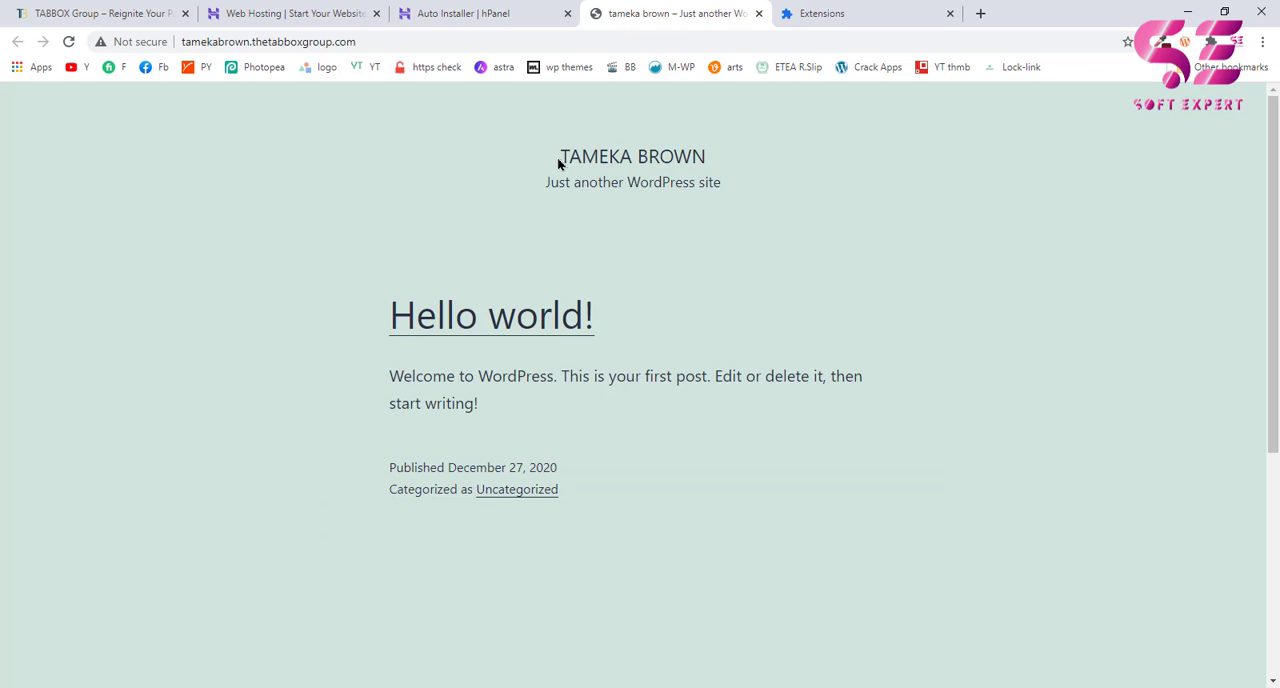
pyautogui.moveTo(558, 163); pyautogui.dragTo(700, 157)
pyautogui.click(692, 158)
pyautogui.moveTo(545, 188); pyautogui.dragTo(718, 192)
pyautogui.click(718, 192)
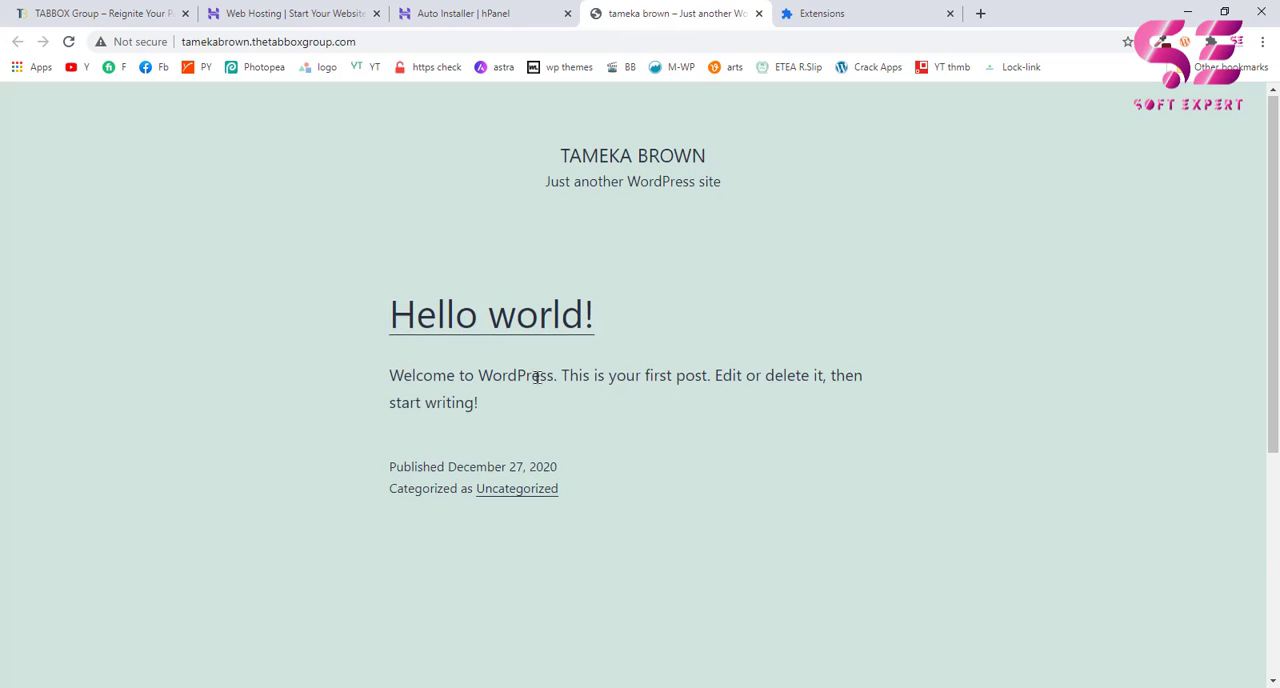
pyautogui.scroll(-5, 537, 377)
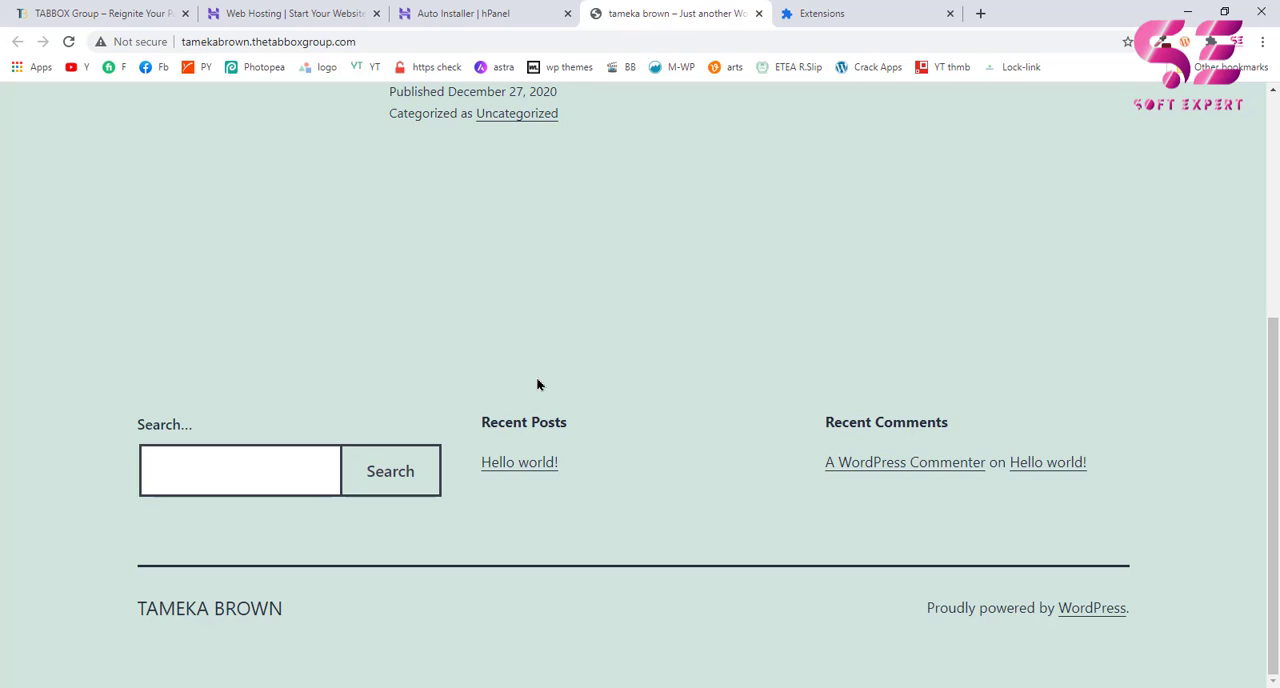
pyautogui.scroll(5, 537, 384)
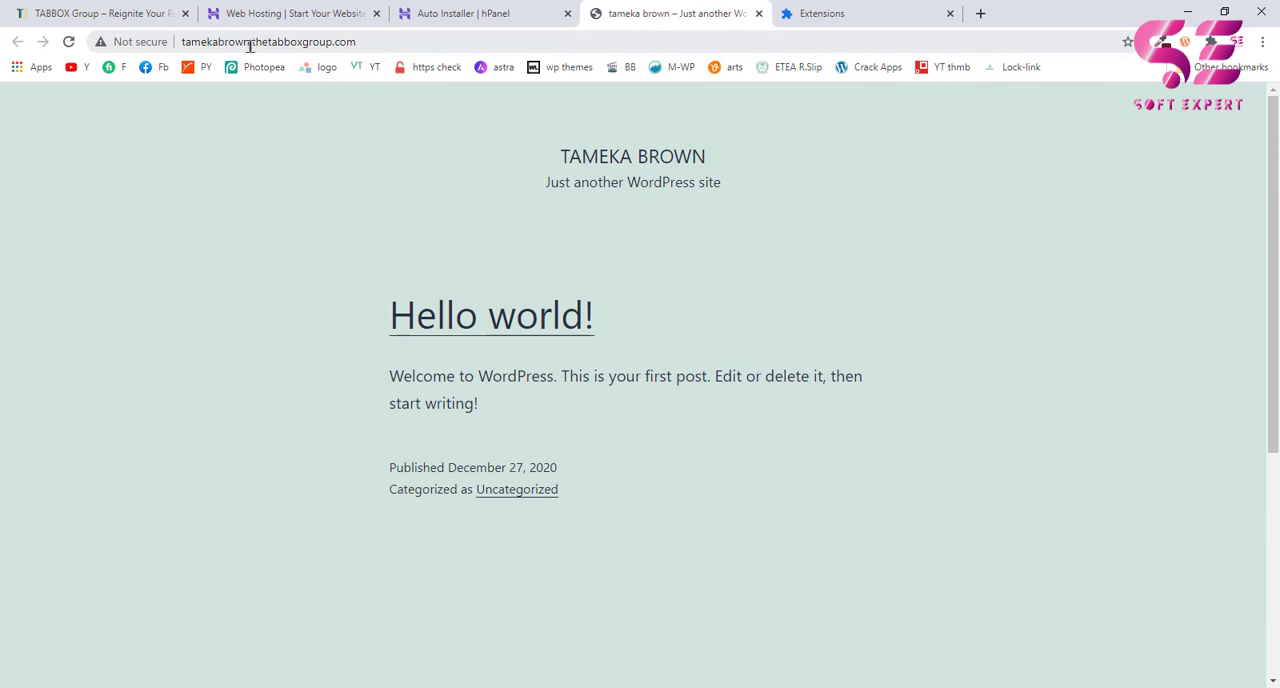